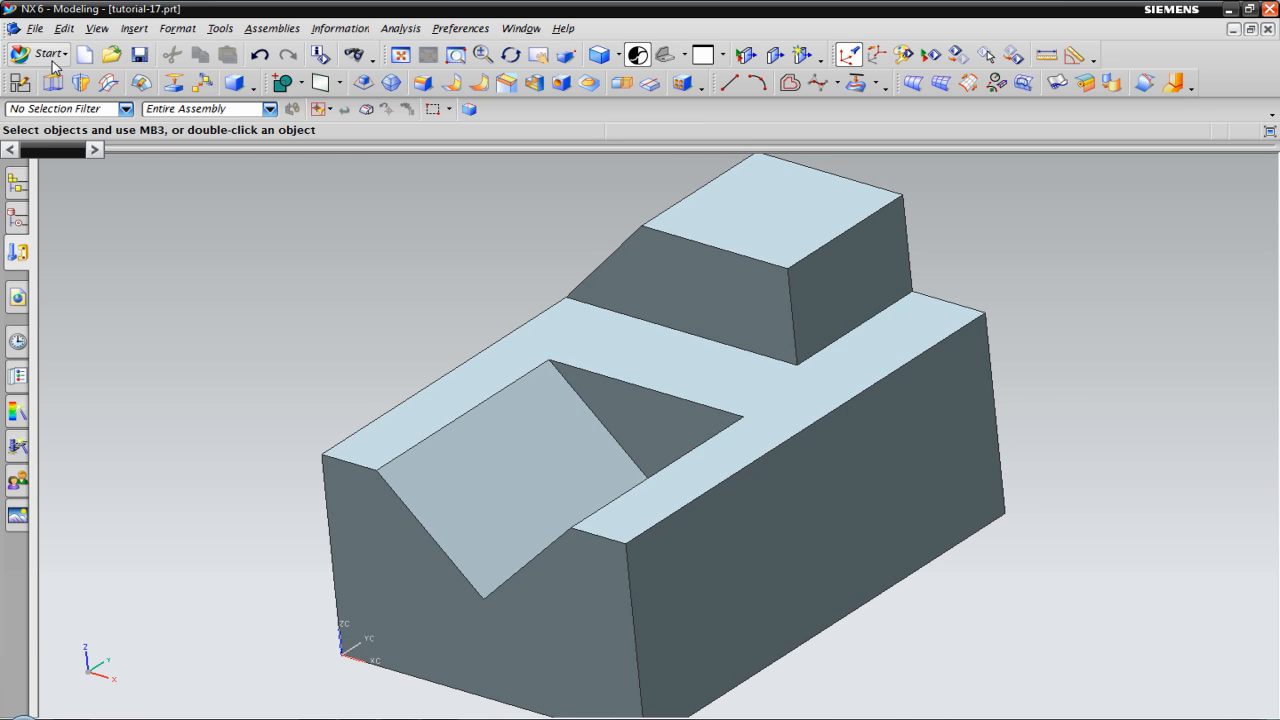
Step: Review the part's dimensioned views in the Drafting application and return to Modeling
{"action": "left_click", "coordinate": [50, 54]}
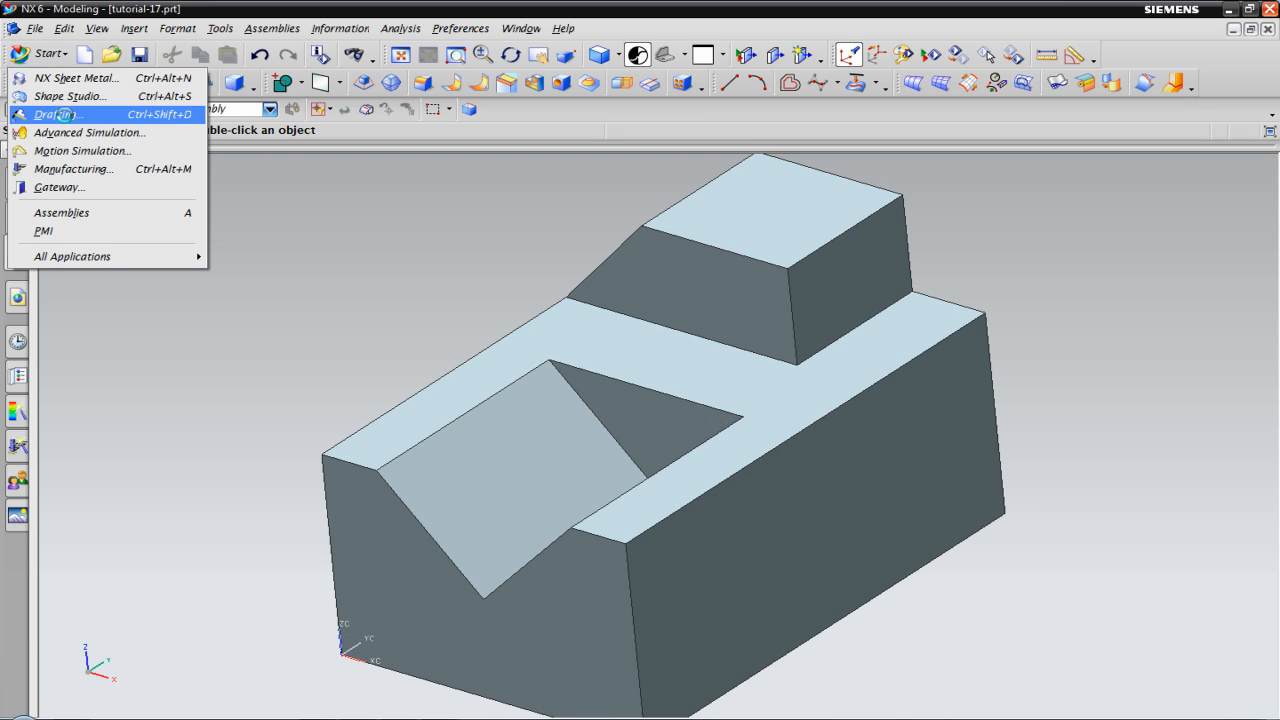
{"action": "left_click", "coordinate": [58, 114]}
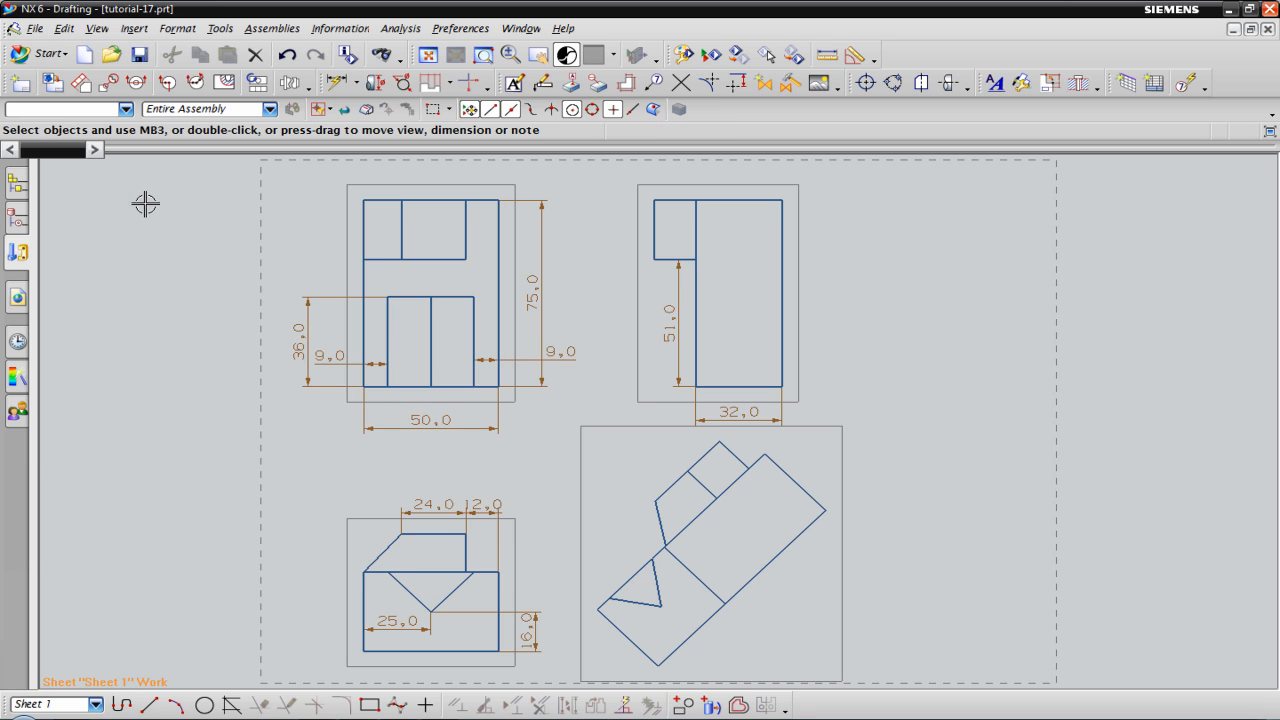
{"action": "left_click", "coordinate": [50, 54]}
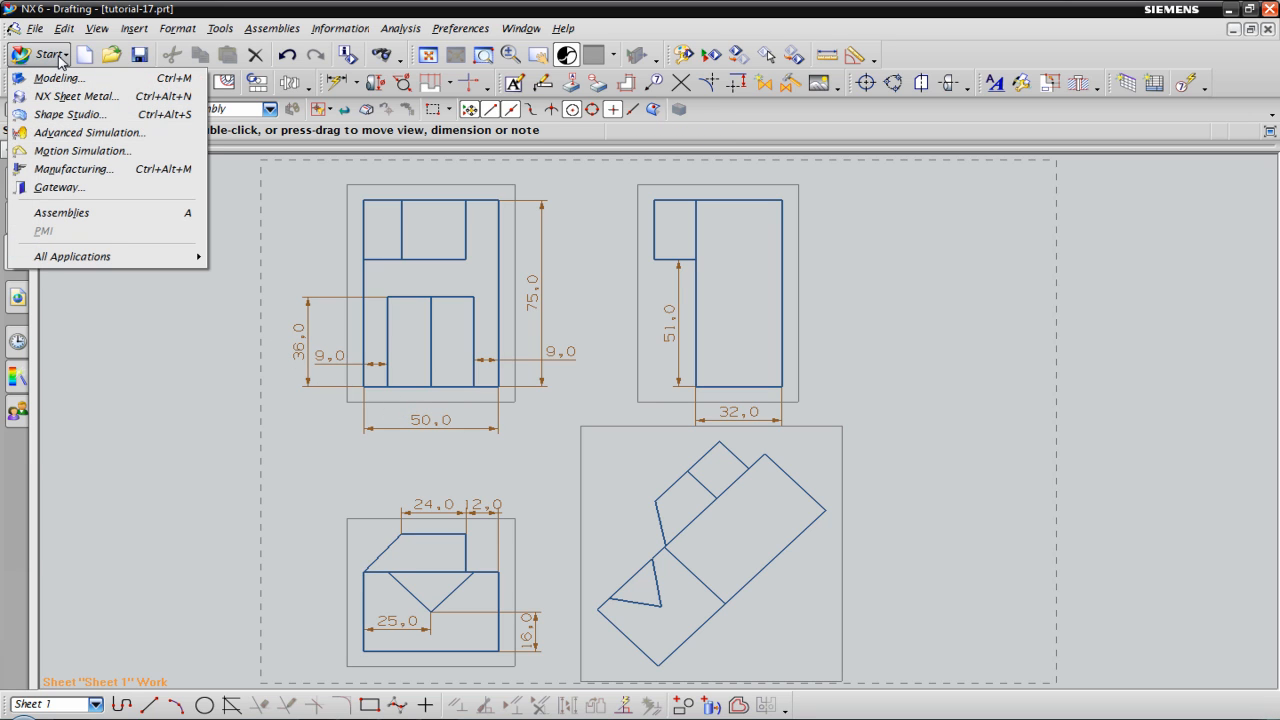
{"action": "left_click", "coordinate": [72, 80]}
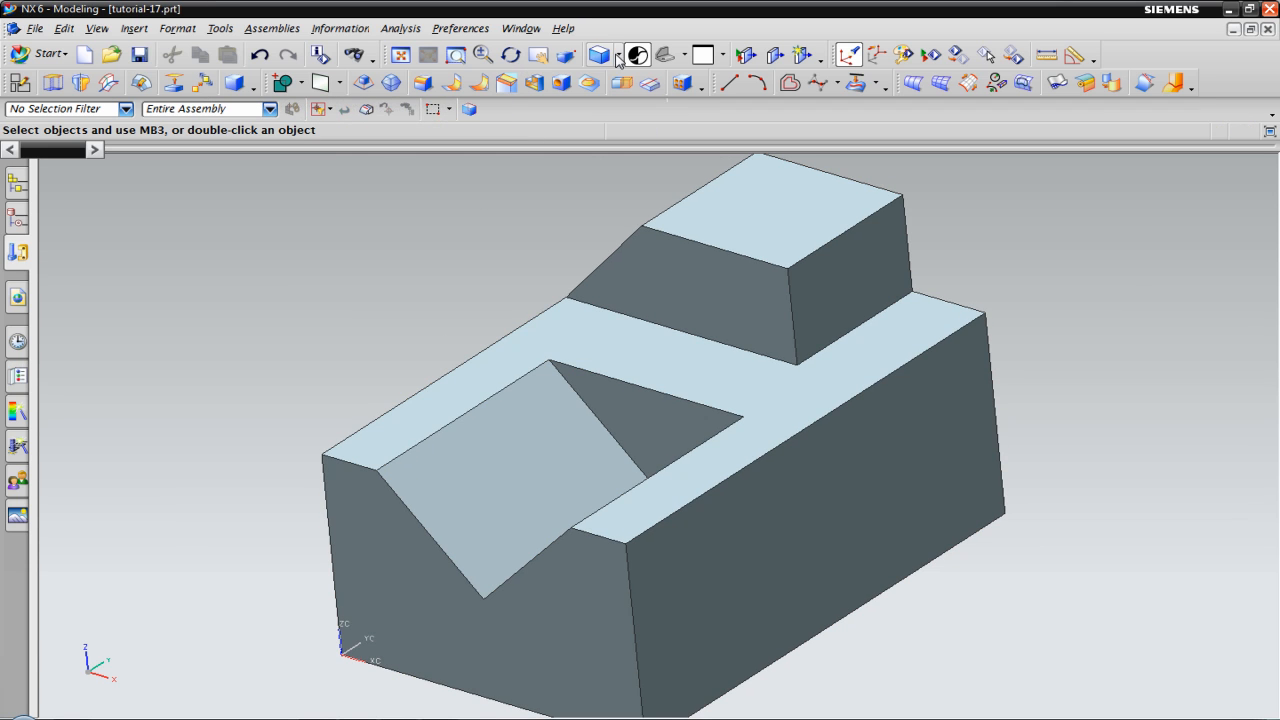
Step: Delete the existing block solid together with its dependent features
{"action": "left_click", "coordinate": [612, 57]}
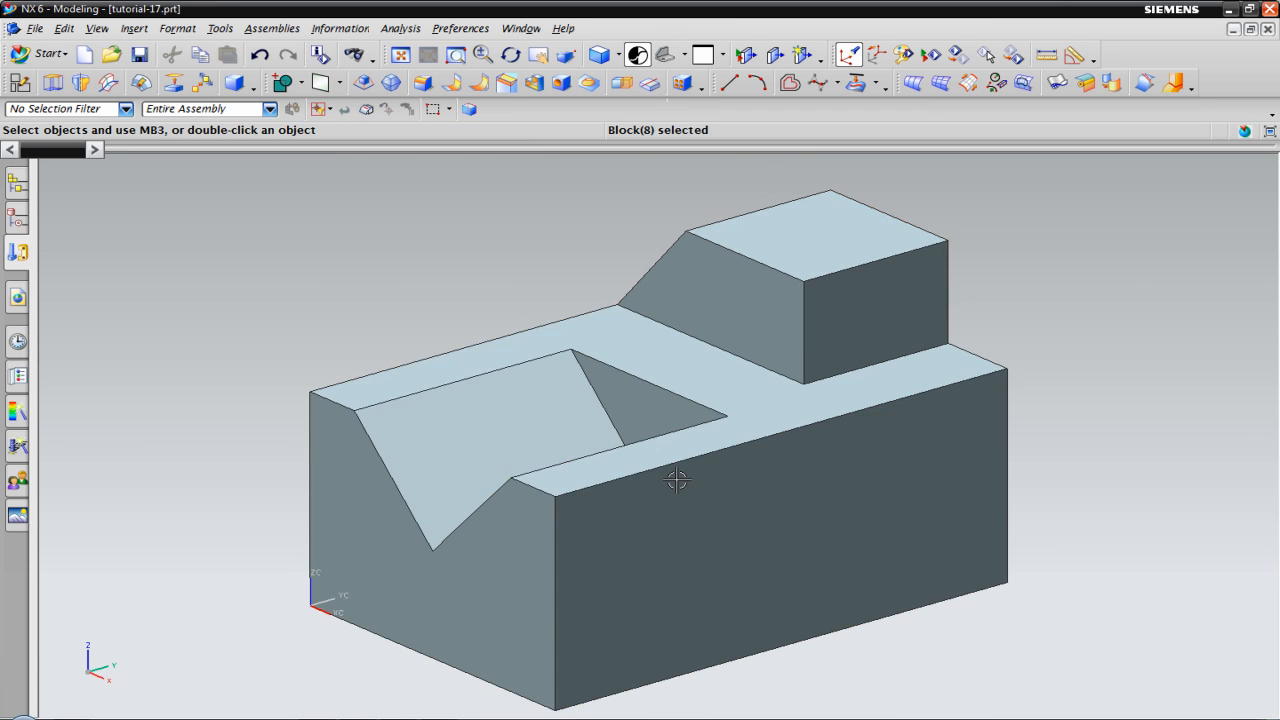
{"action": "left_click", "coordinate": [677, 481]}
{"action": "key", "text": "Delete"}
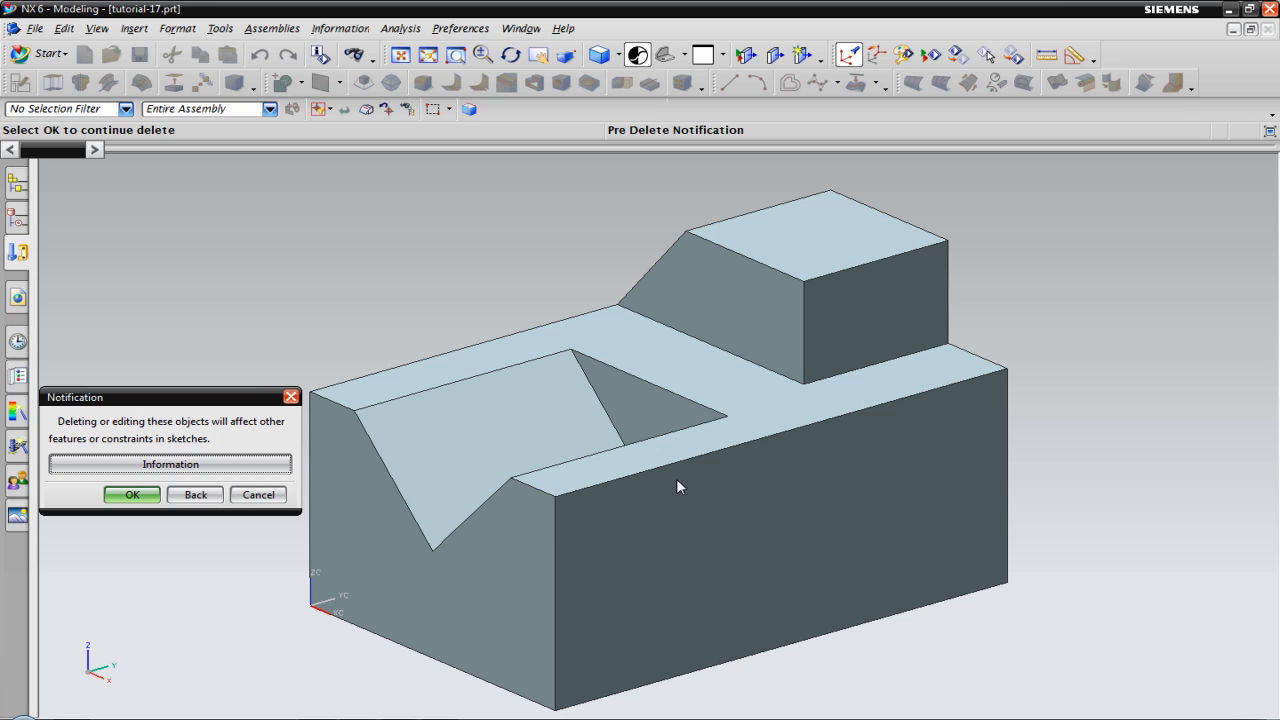
{"action": "left_click", "coordinate": [132, 494]}
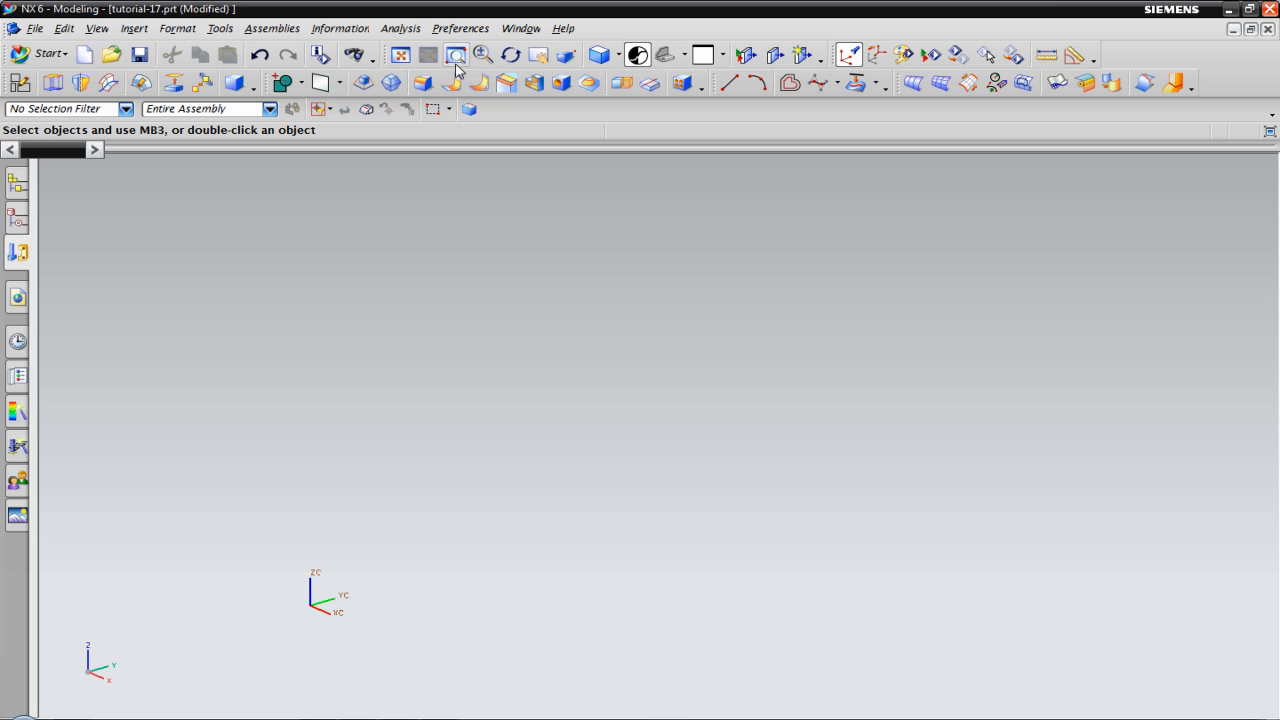
Step: Create a block at the origin with length 50 mm, width 75 mm and height 32 mm, using no Boolean
{"action": "left_click", "coordinate": [400, 54]}
{"action": "left_click", "coordinate": [233, 86]}
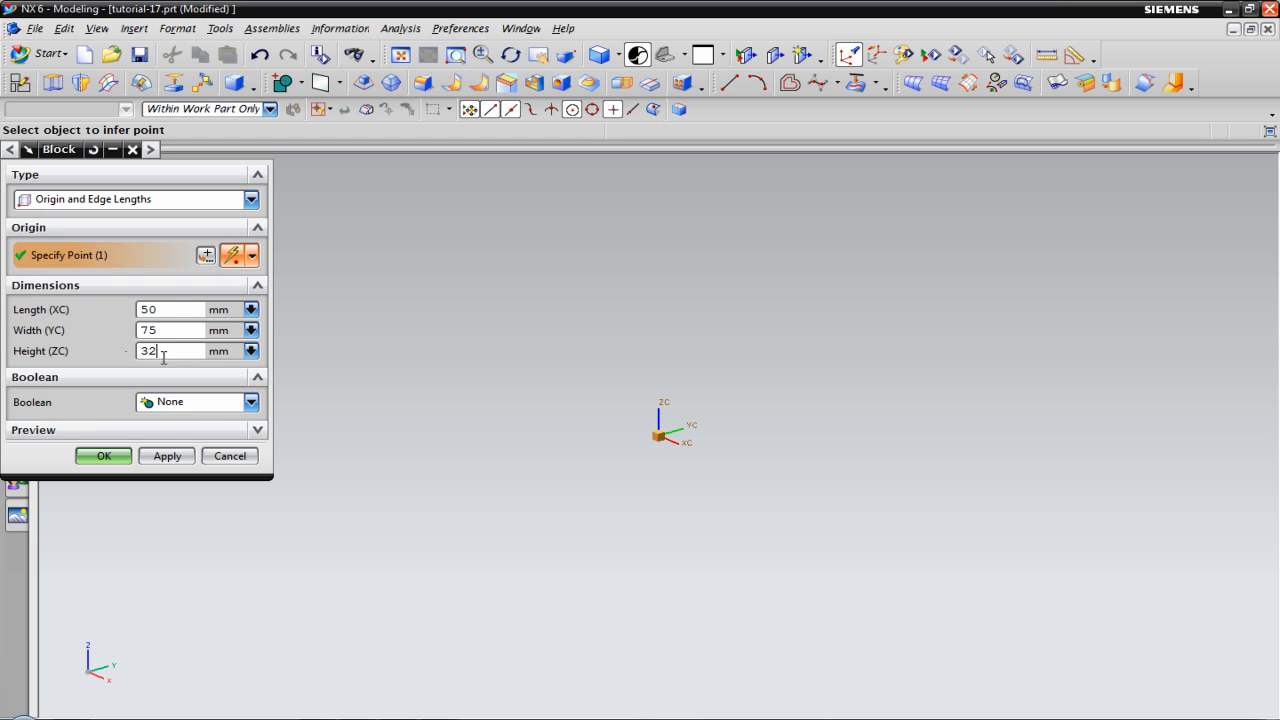
{"action": "left_click", "coordinate": [252, 257]}
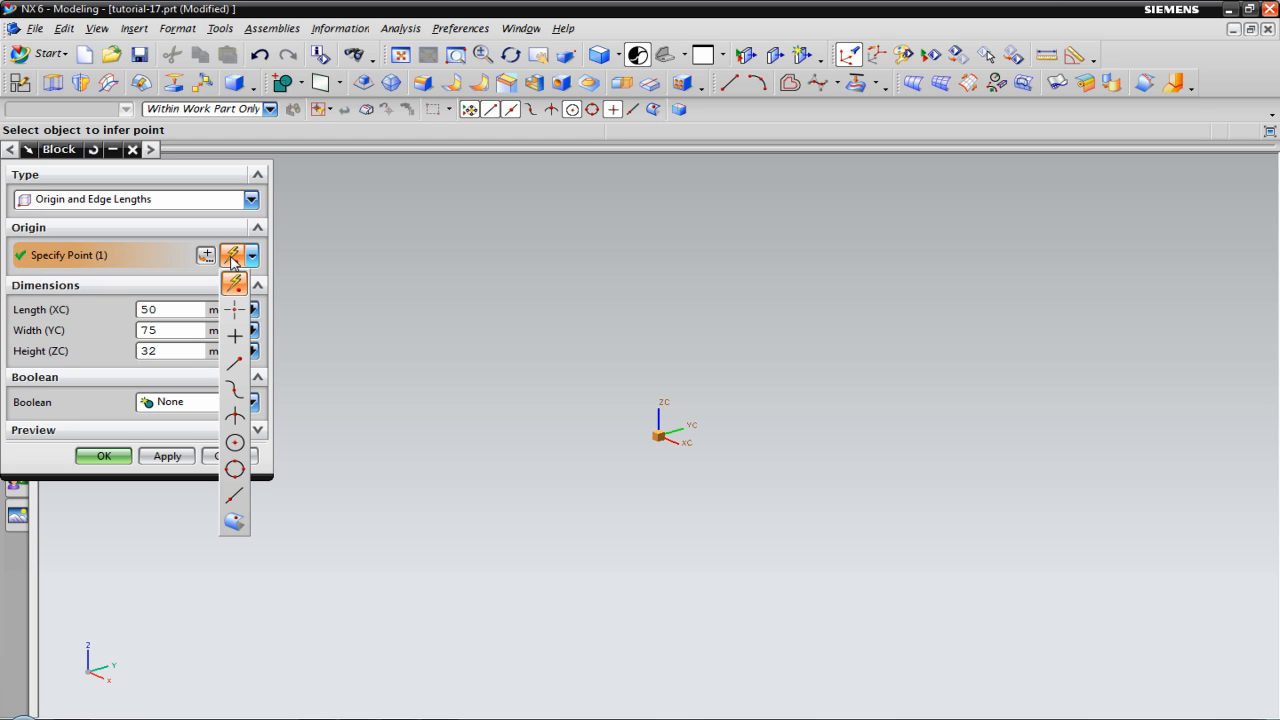
{"action": "left_click", "coordinate": [233, 283]}
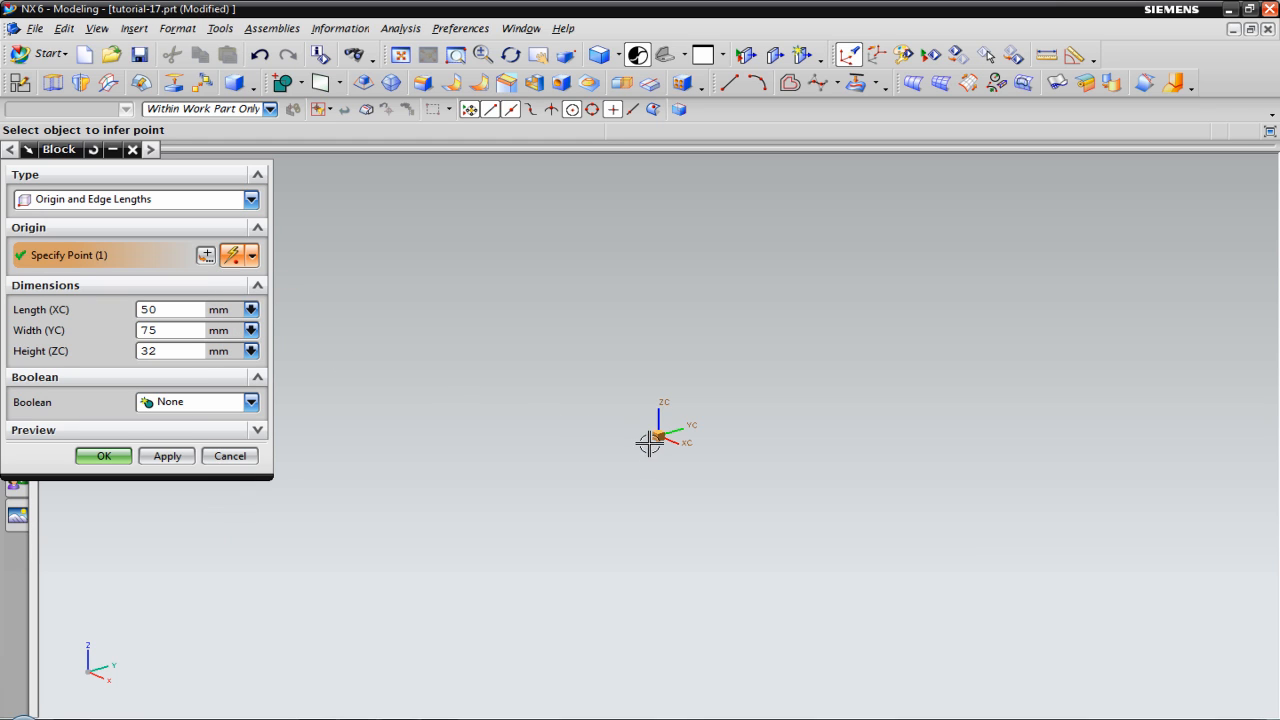
{"action": "left_click", "coordinate": [104, 456]}
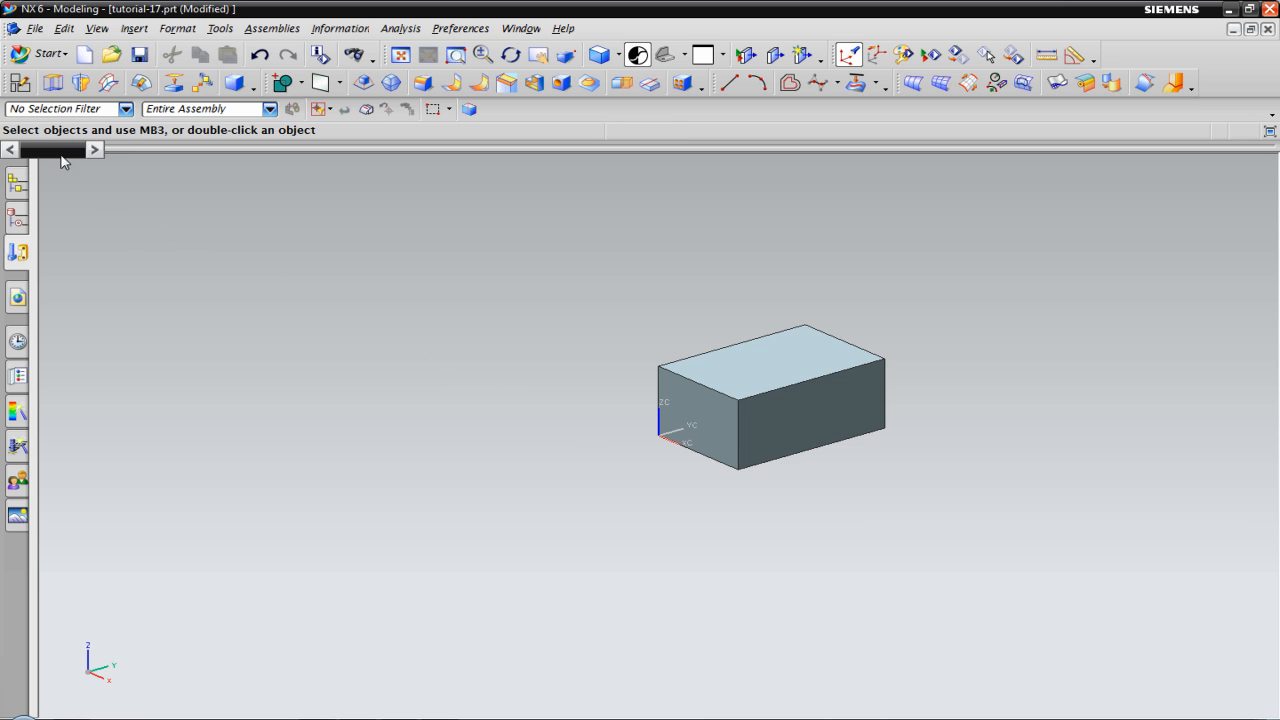
Step: Start a sketch on the block's 50 by 32 mm front end face
{"action": "left_click", "coordinate": [19, 82]}
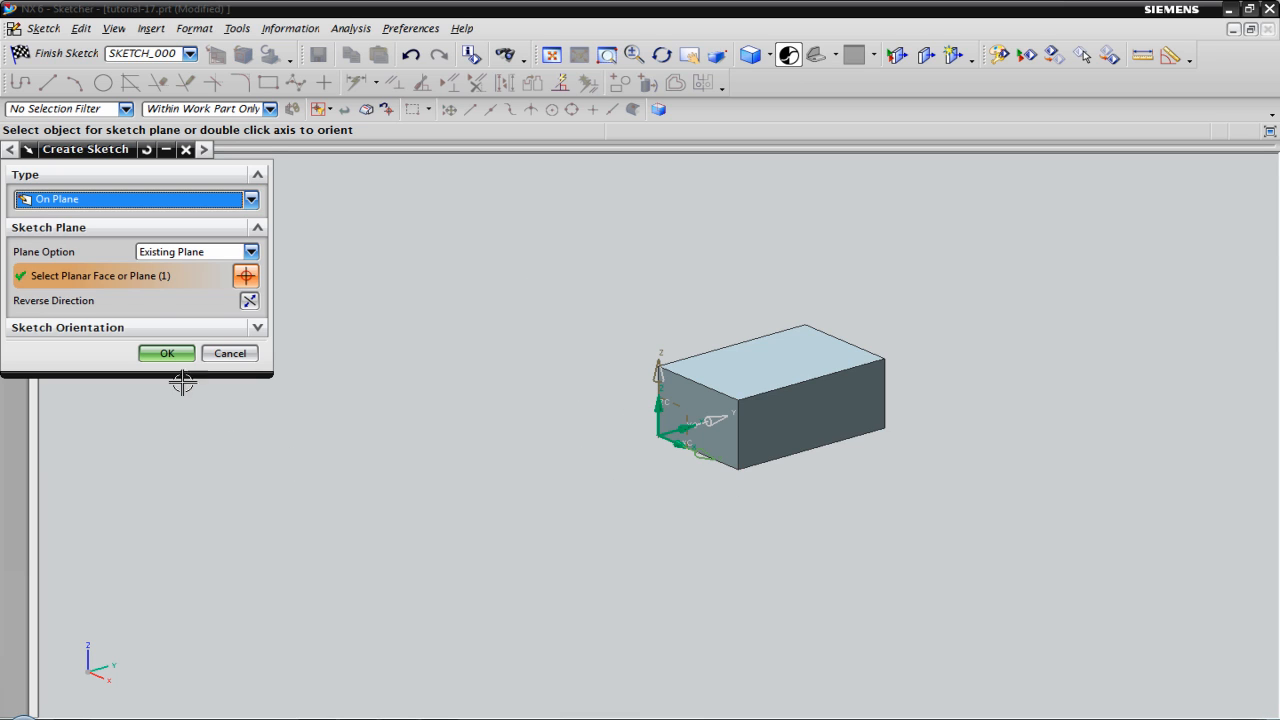
{"action": "left_click", "coordinate": [662, 392]}
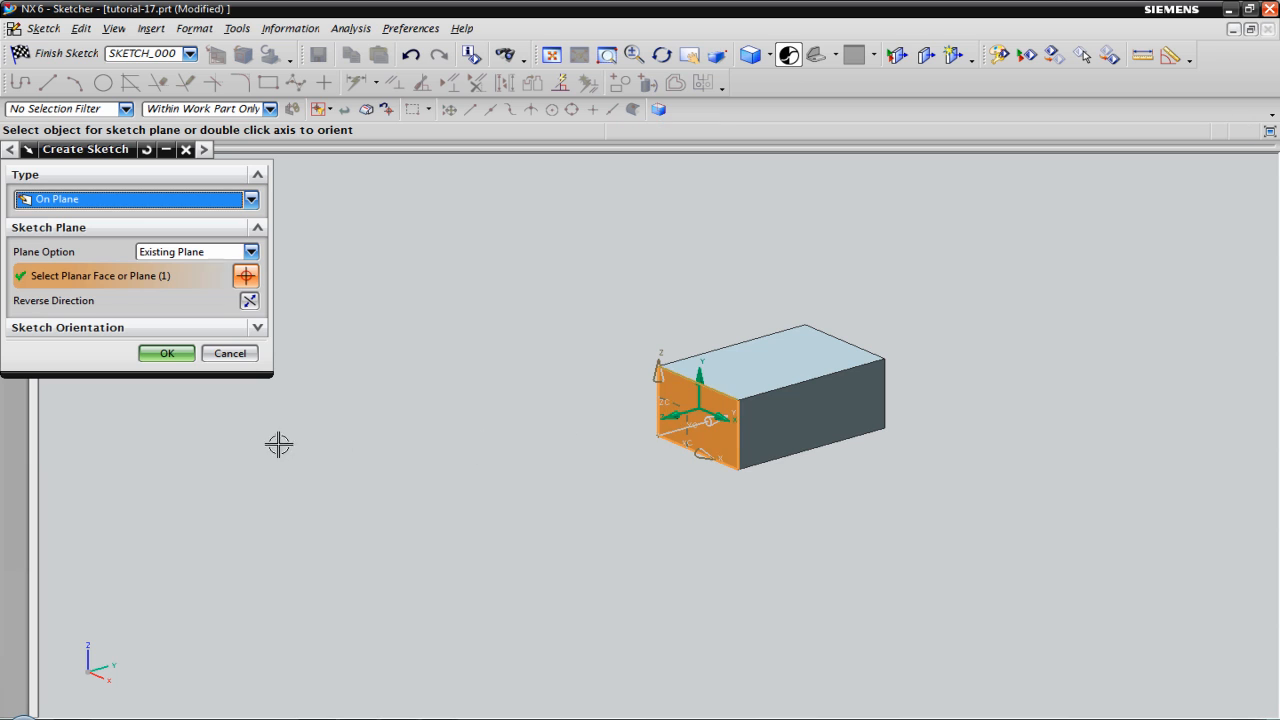
{"action": "left_click", "coordinate": [182, 357]}
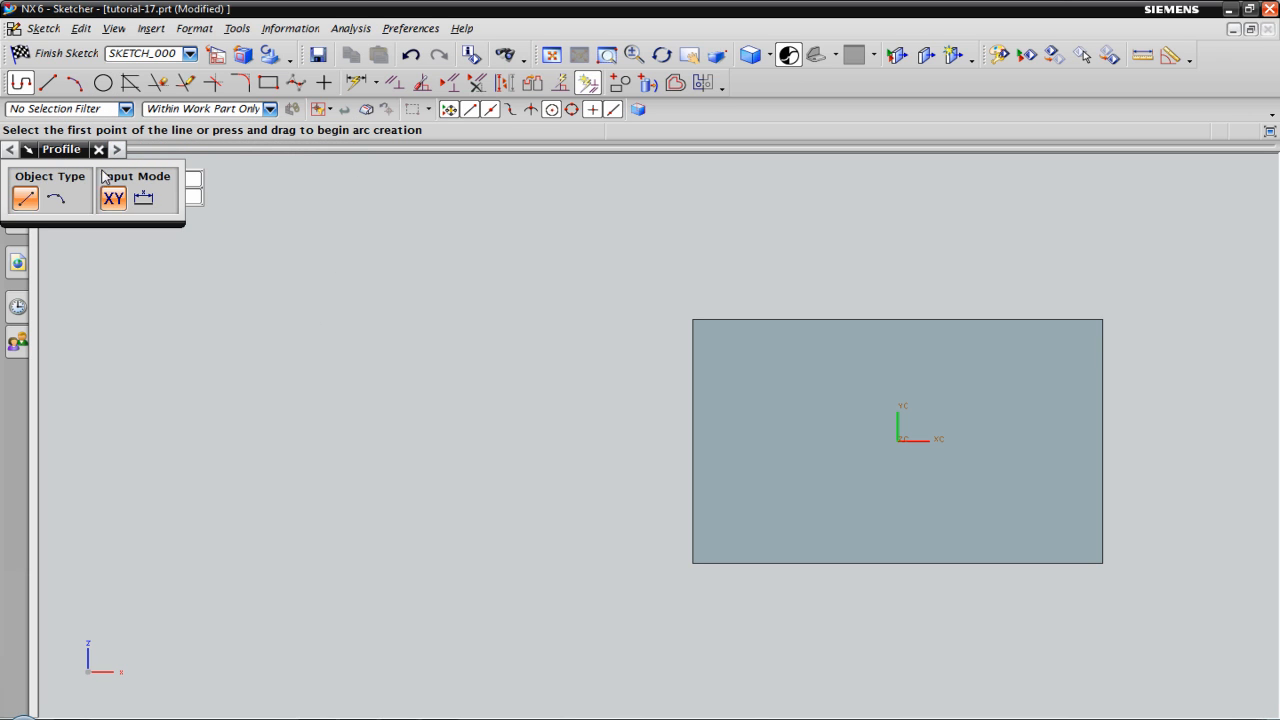
Step: Sketch a closed V-shaped triangle on the upper edge, corners about 12 mm from both sides and apex about 13 mm above the base, and start dimensioning
{"action": "left_click", "coordinate": [791, 319]}
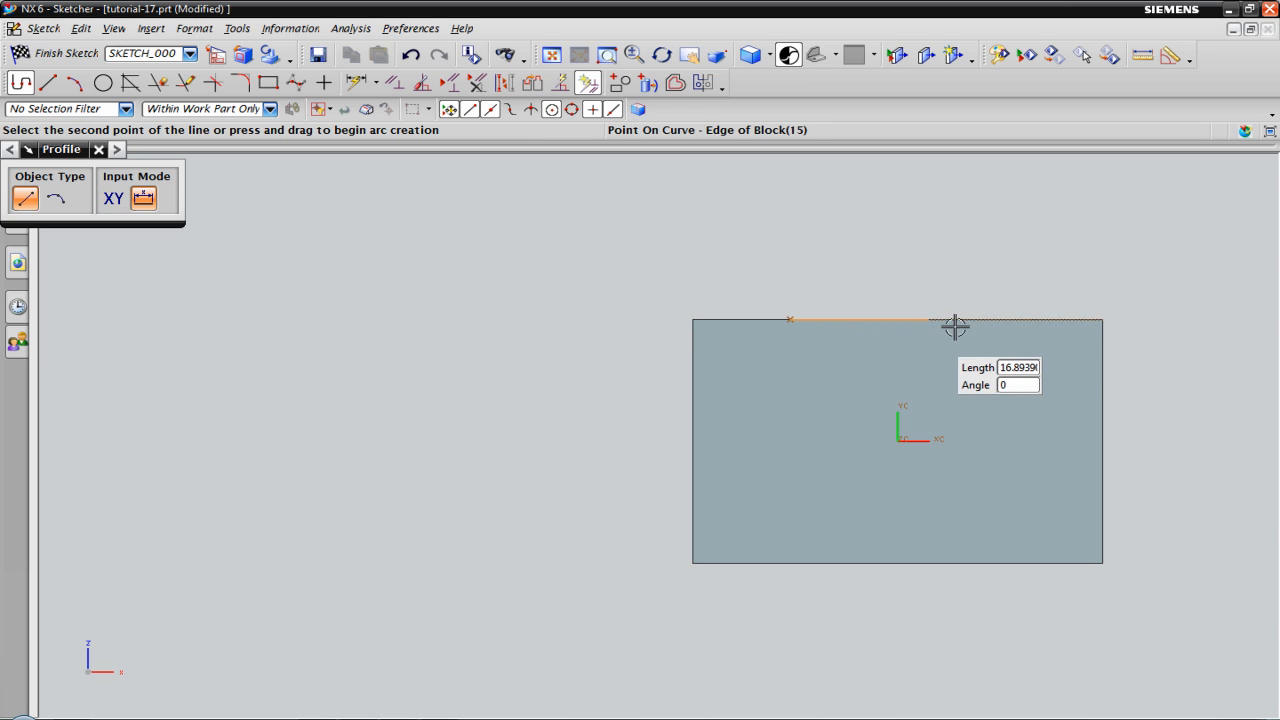
{"action": "left_click", "coordinate": [1006, 319]}
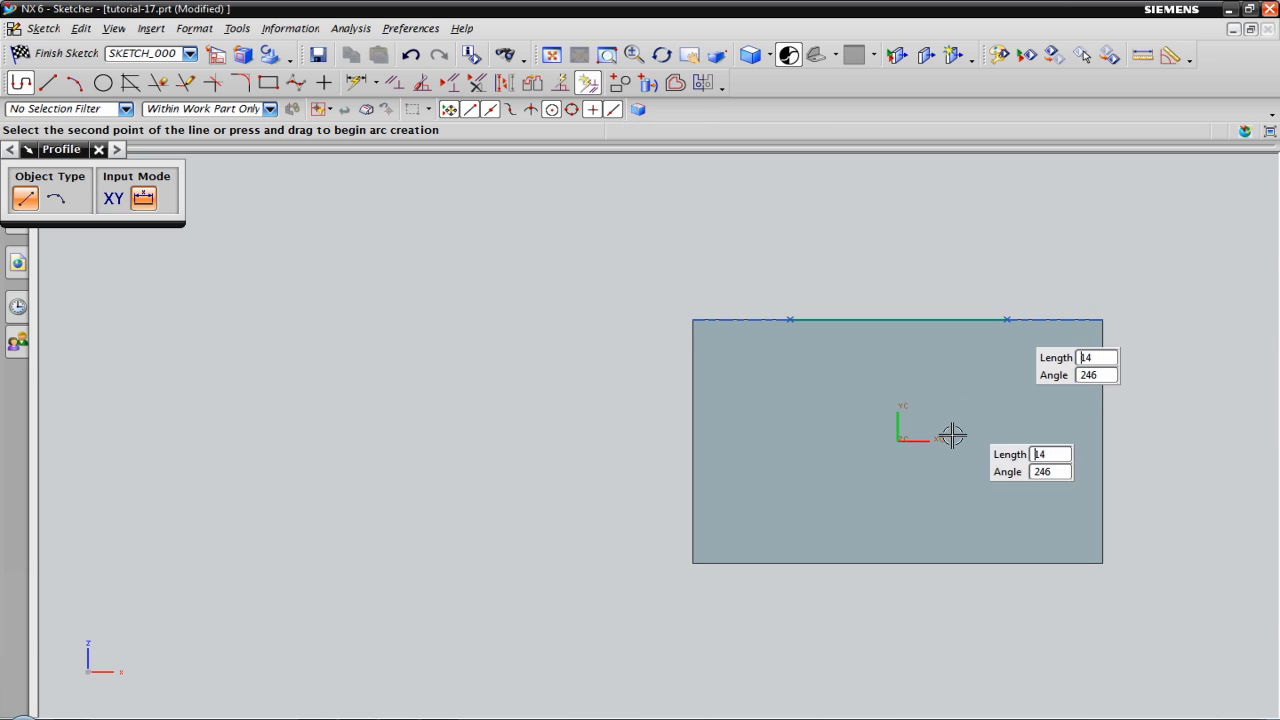
{"action": "left_click", "coordinate": [899, 466]}
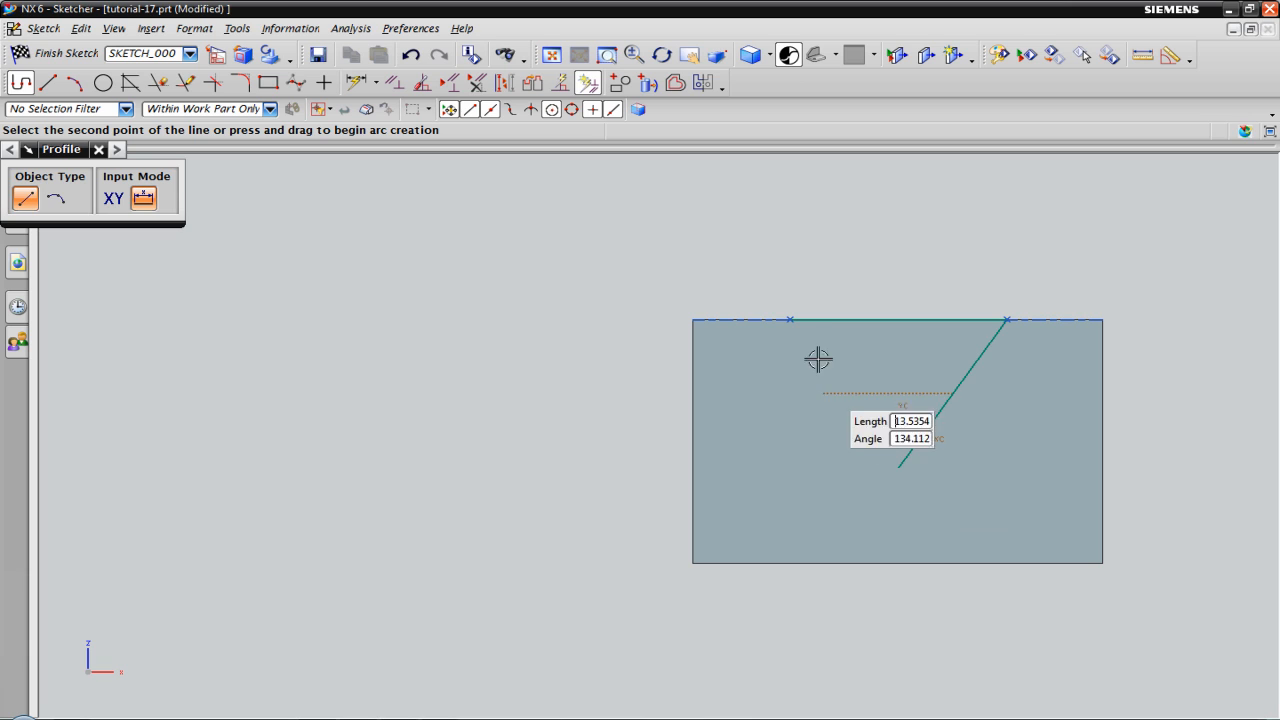
{"action": "left_click", "coordinate": [791, 319]}
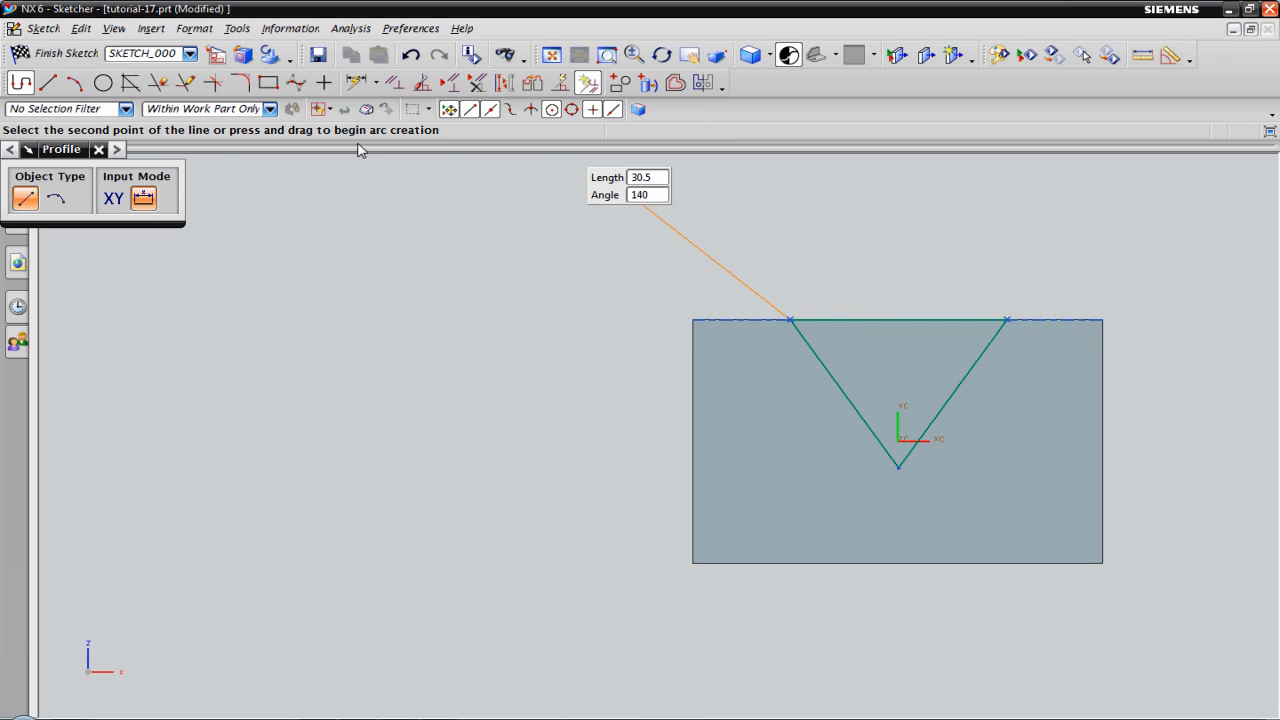
{"action": "left_click", "coordinate": [99, 149]}
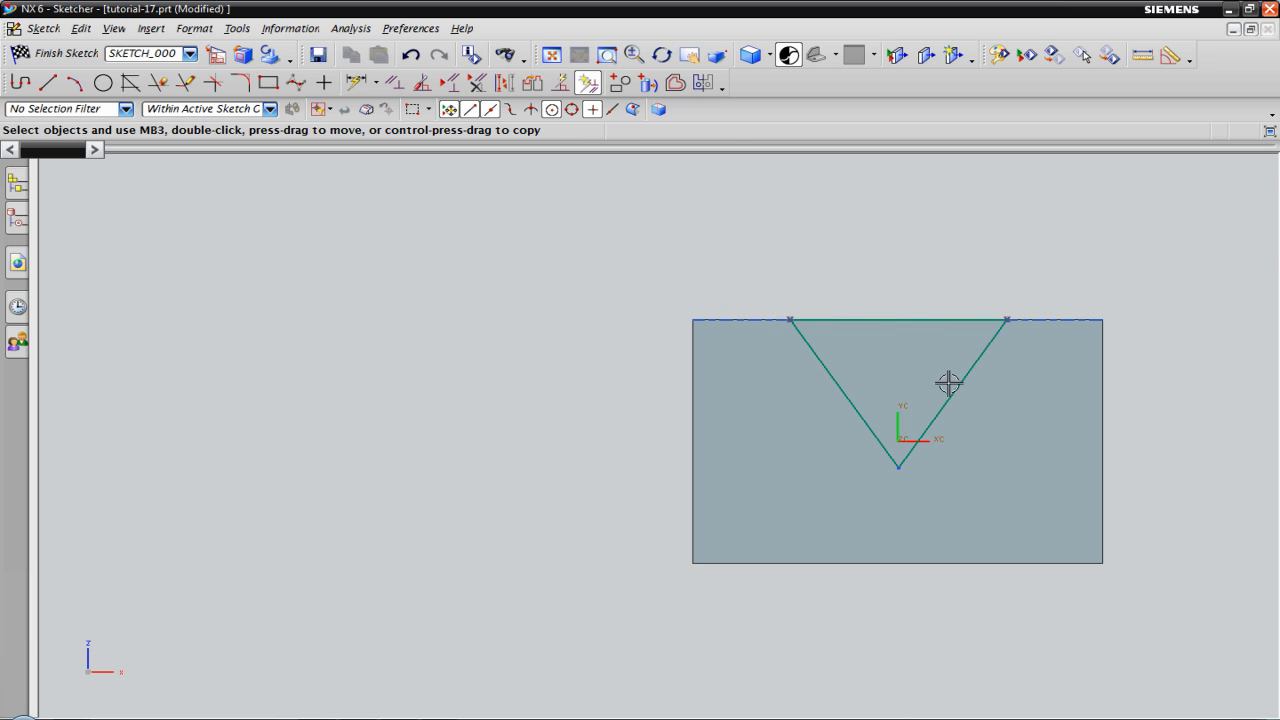
{"action": "left_click", "coordinate": [355, 88]}
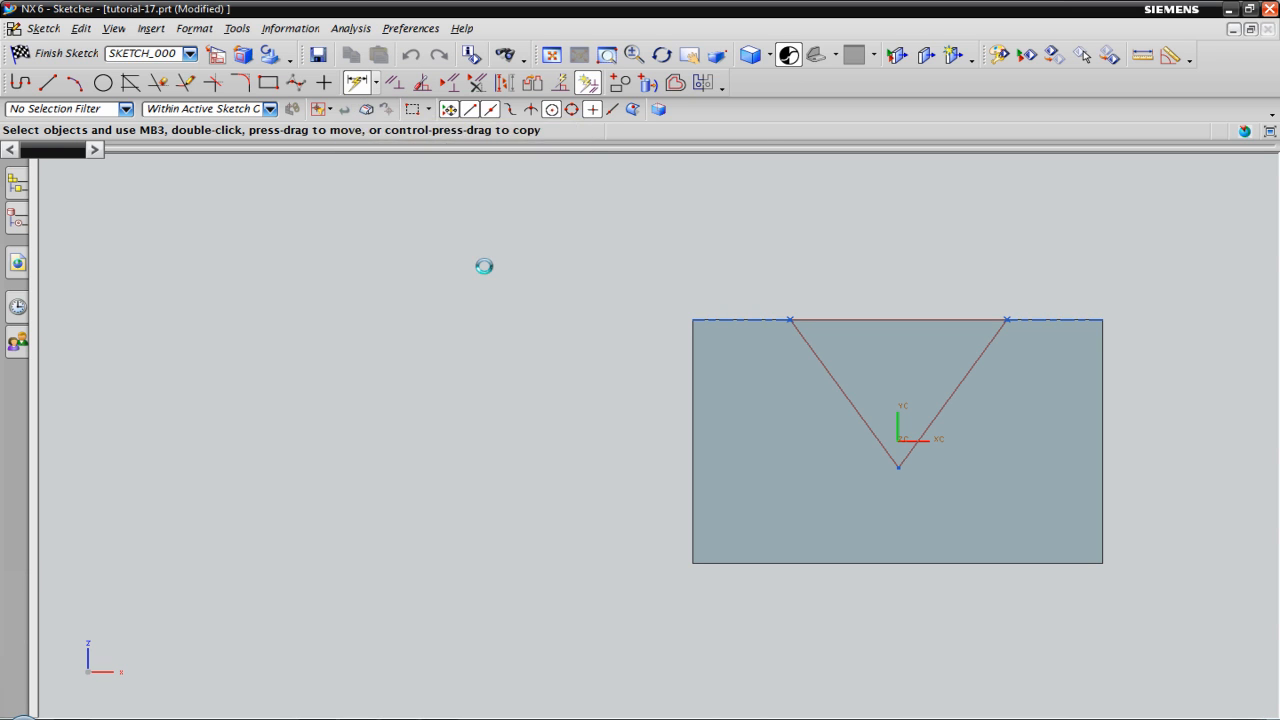
{"action": "left_click", "coordinate": [694, 360]}
{"action": "left_click", "coordinate": [808, 339]}
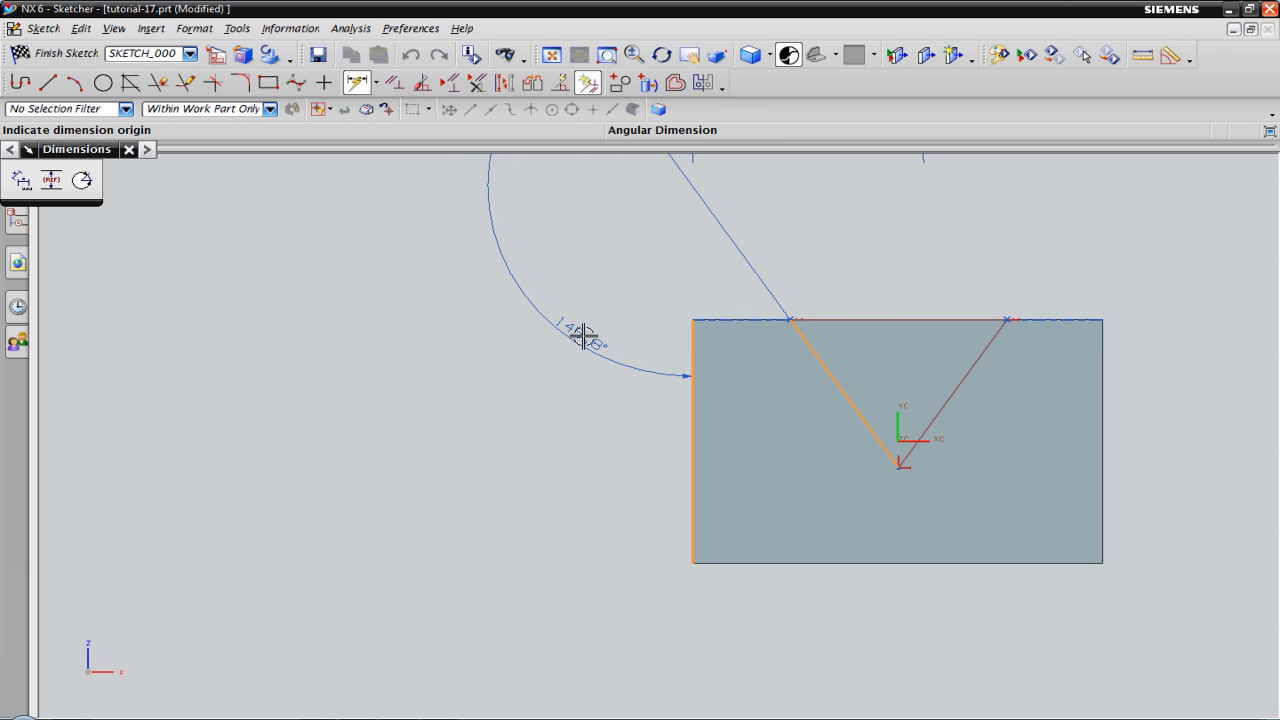
{"action": "key", "text": "Escape"}
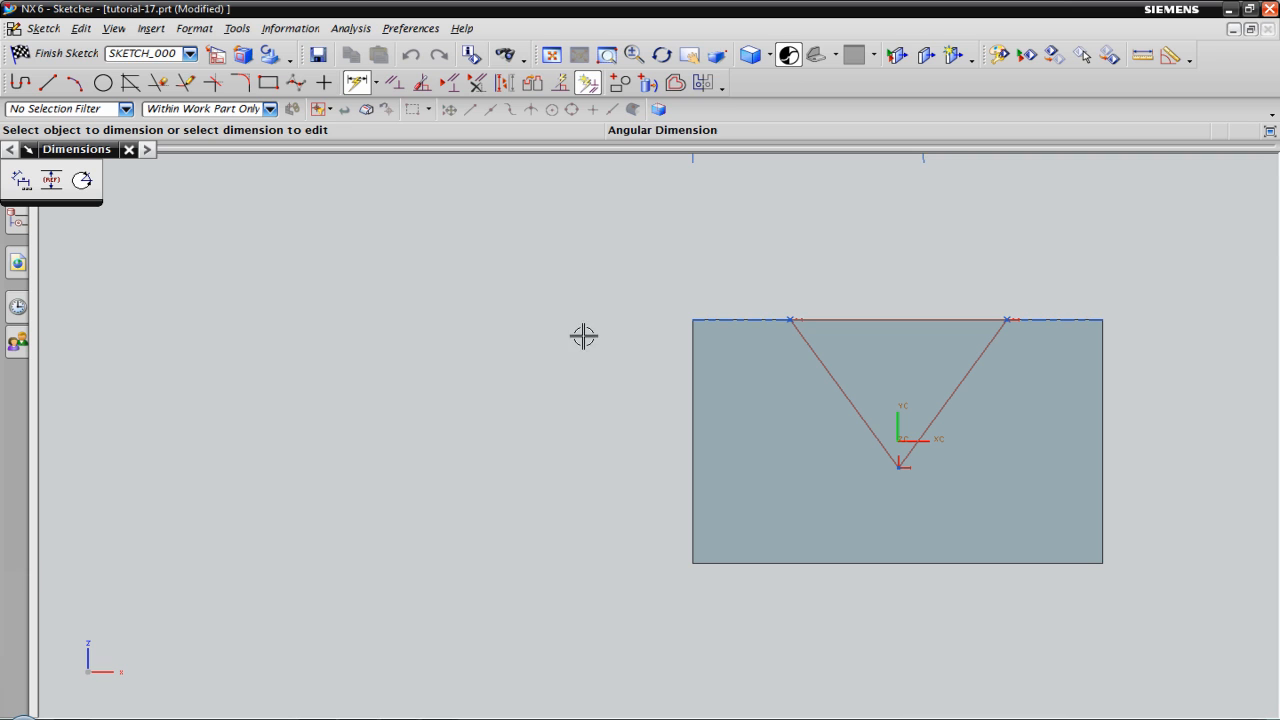
Step: Dimension the triangle's upper-left corner 9 mm from the face's left edge
{"action": "left_click", "coordinate": [691, 346]}
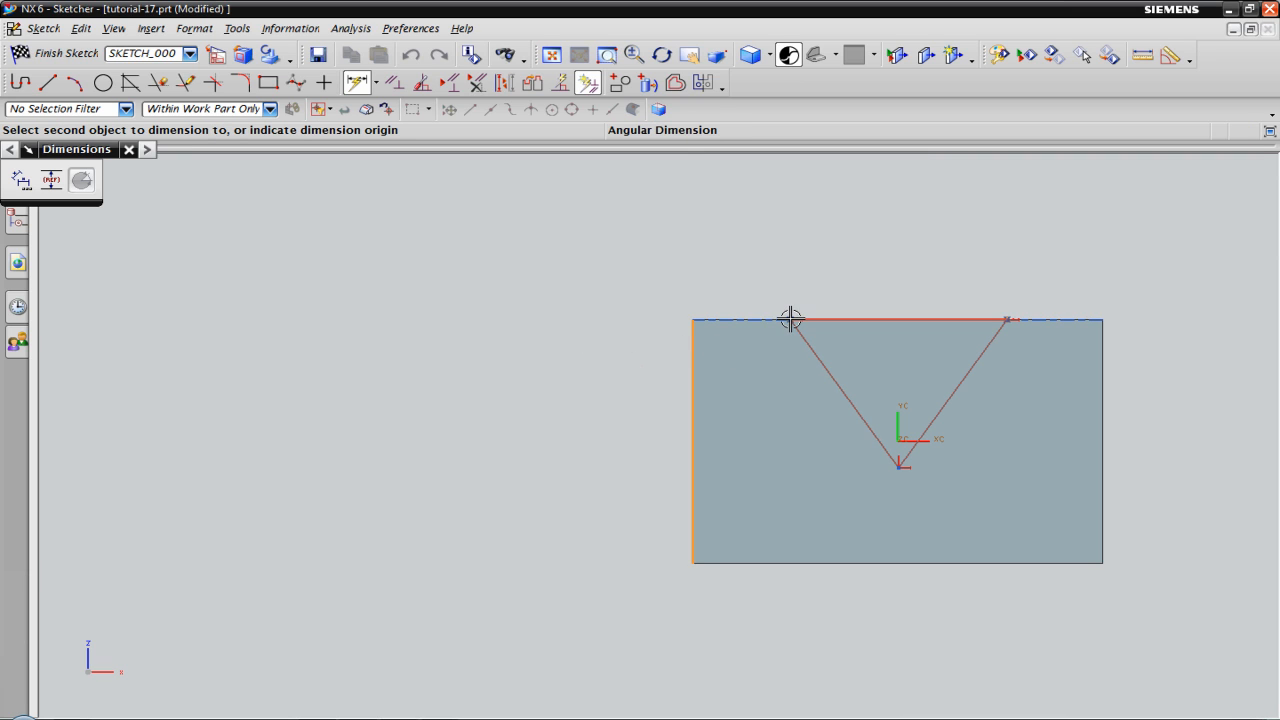
{"action": "left_click", "coordinate": [790, 320]}
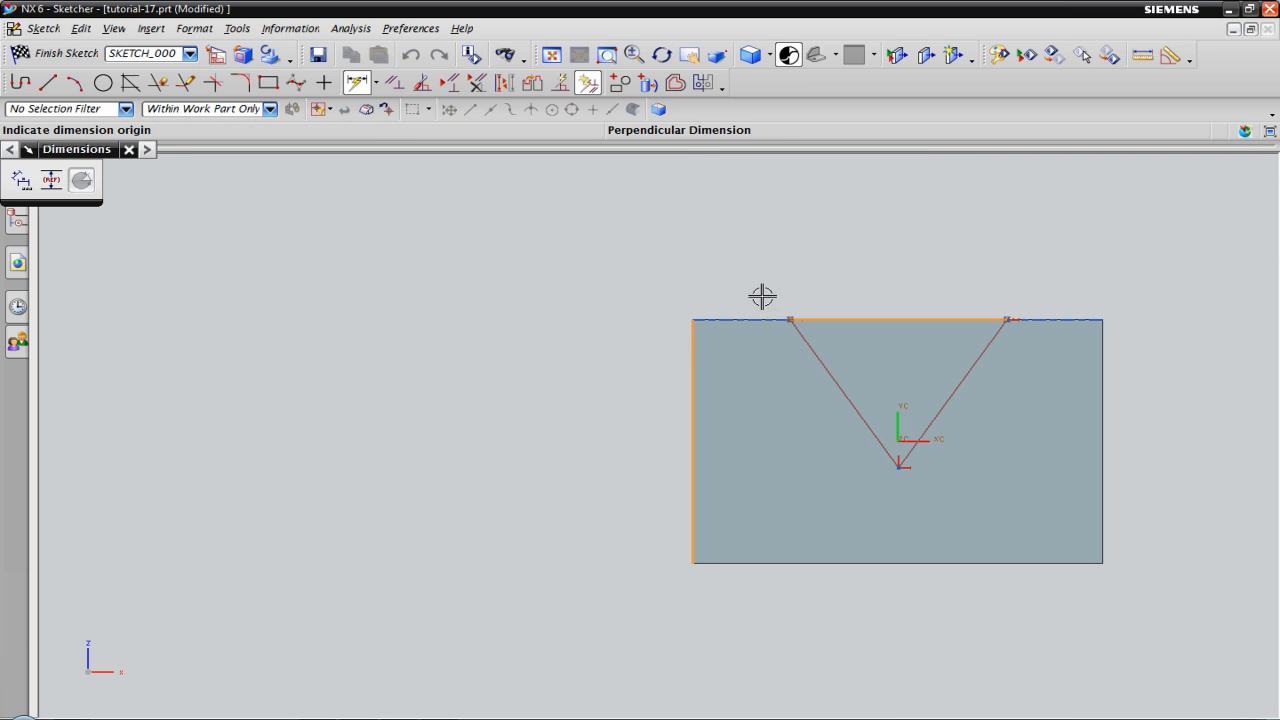
{"action": "left_click", "coordinate": [740, 278]}
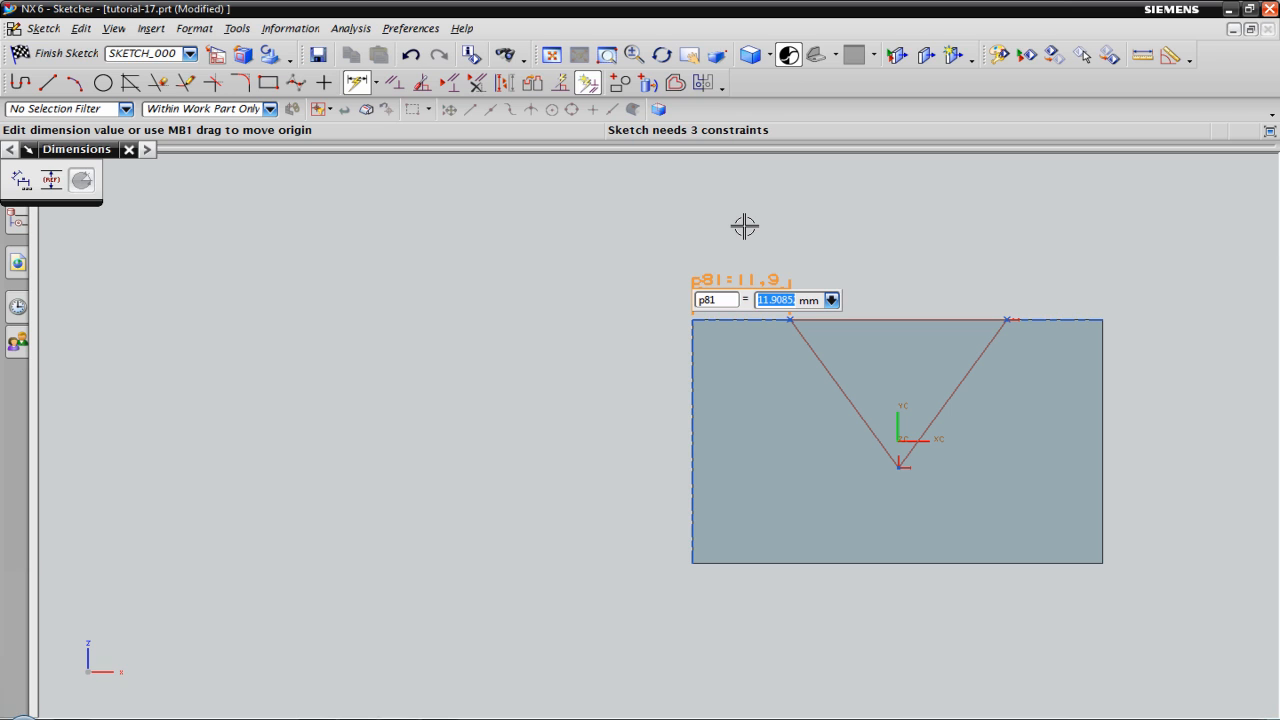
{"action": "type", "text": "9"}
{"action": "key", "text": "Return"}
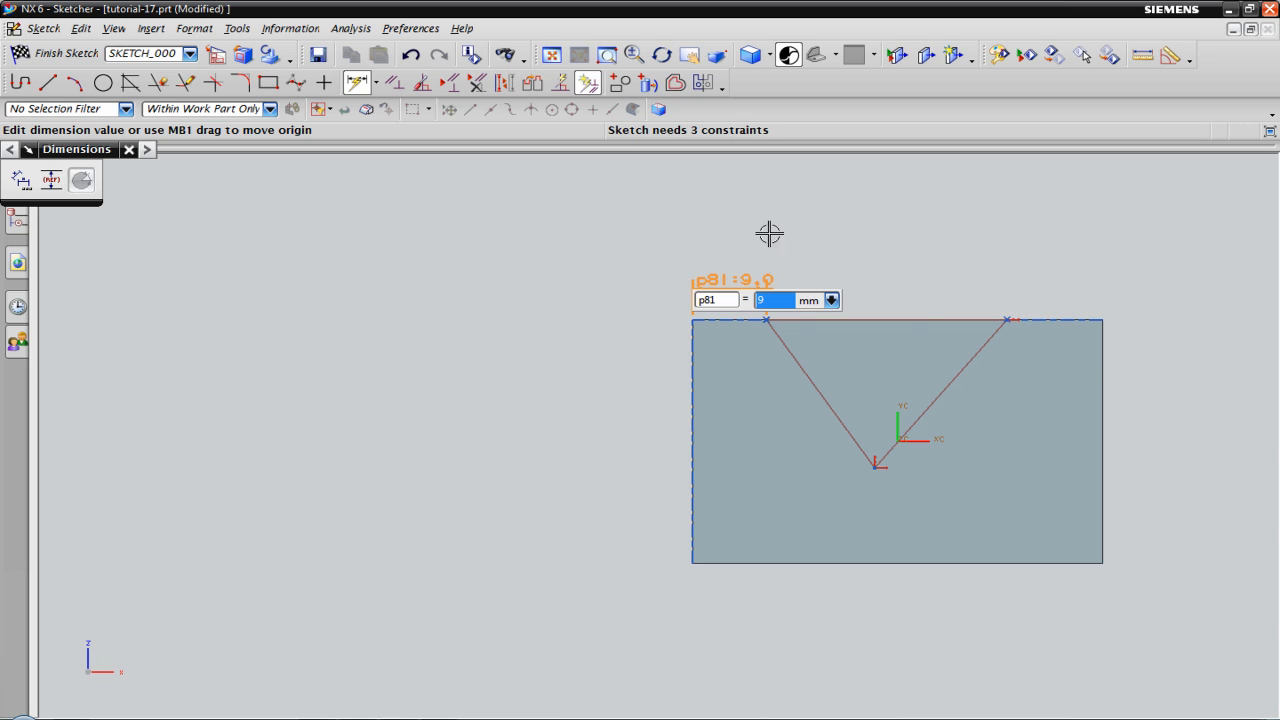
Step: Dimension the triangle's upper-right corner 9 mm from the face's right edge
{"action": "left_click", "coordinate": [1008, 320]}
{"action": "left_click", "coordinate": [1048, 272]}
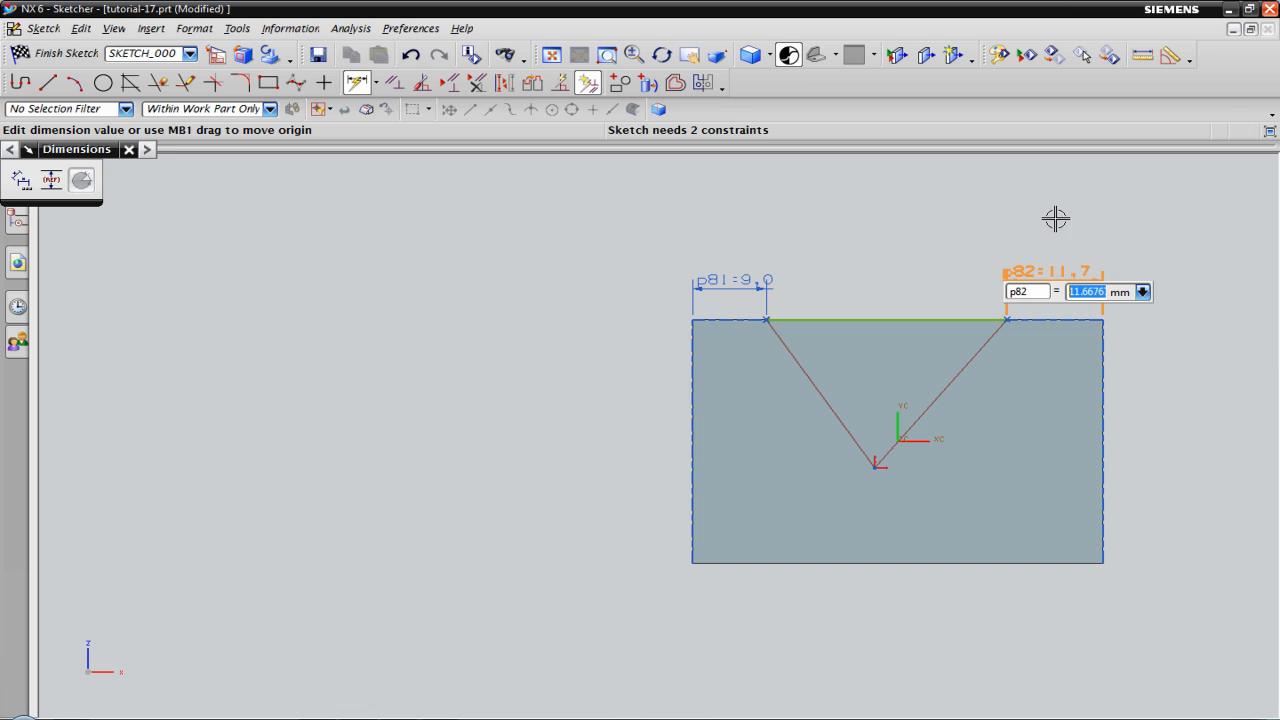
{"action": "type", "text": "9"}
{"action": "key", "text": "Return"}
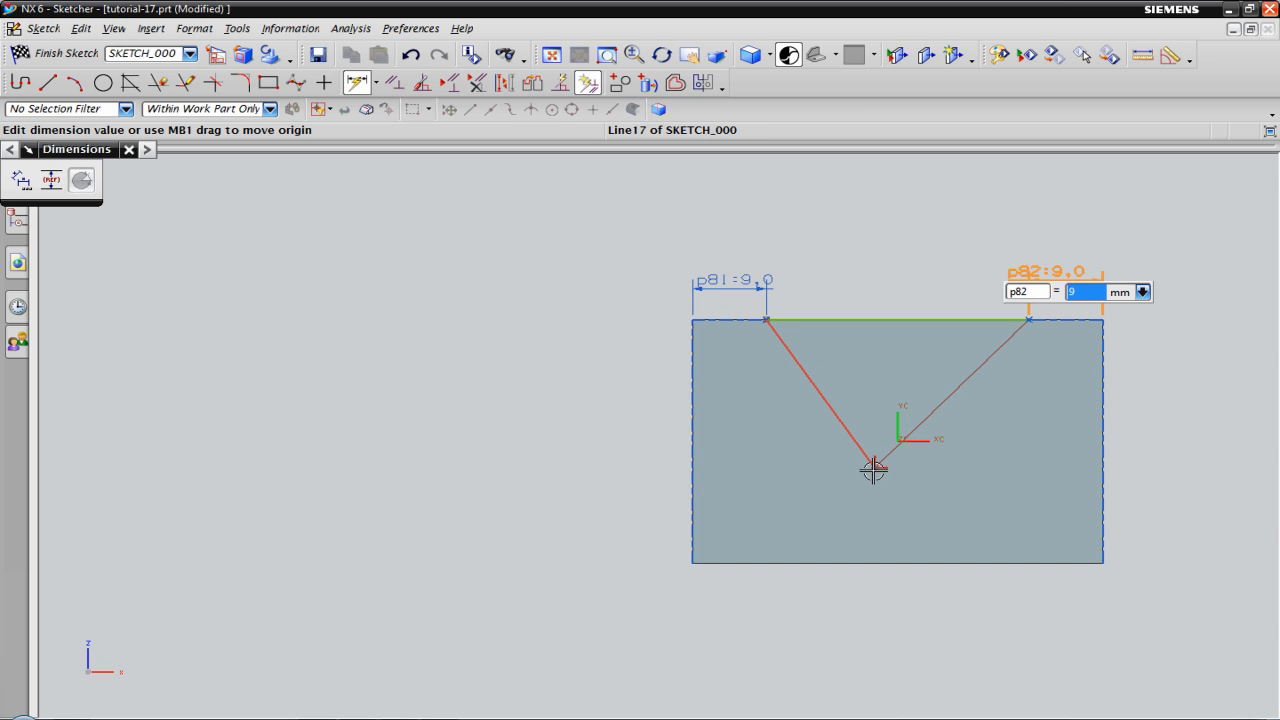
Step: Dimension the triangle's lower vertex 16 mm above the face's bottom edge
{"action": "left_click", "coordinate": [900, 561]}
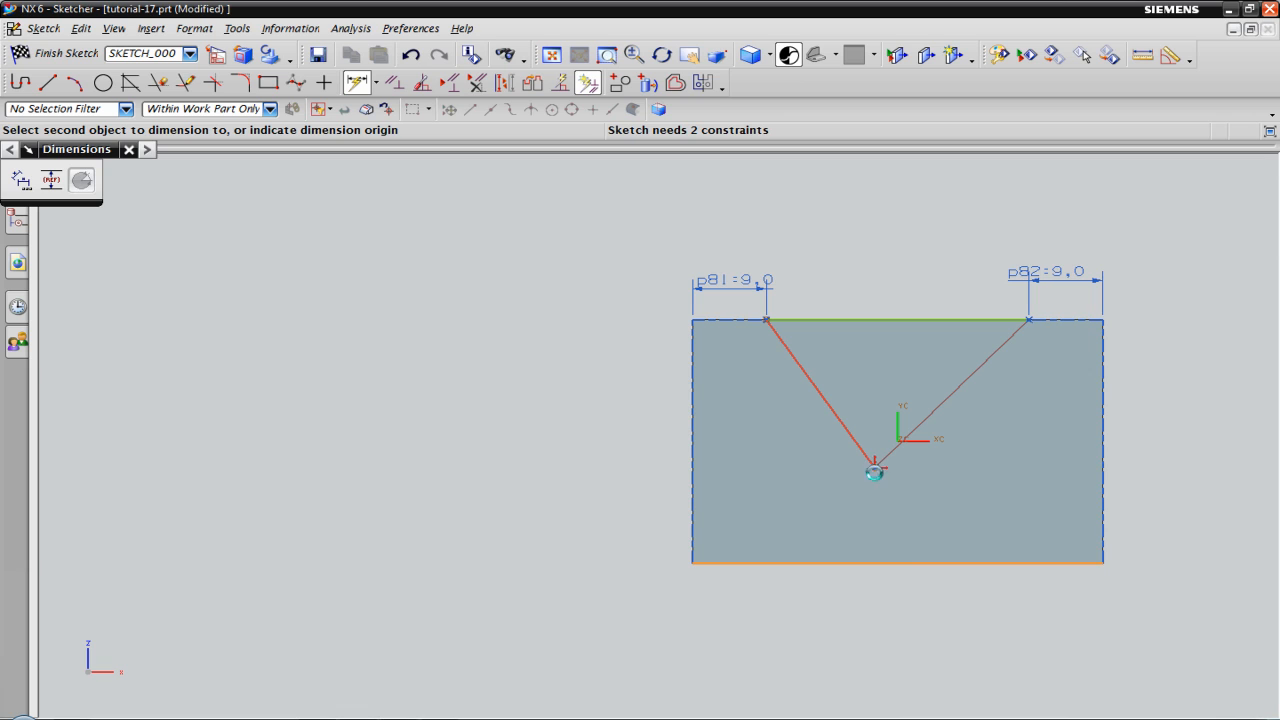
{"action": "left_click", "coordinate": [874, 472]}
{"action": "left_click", "coordinate": [985, 501]}
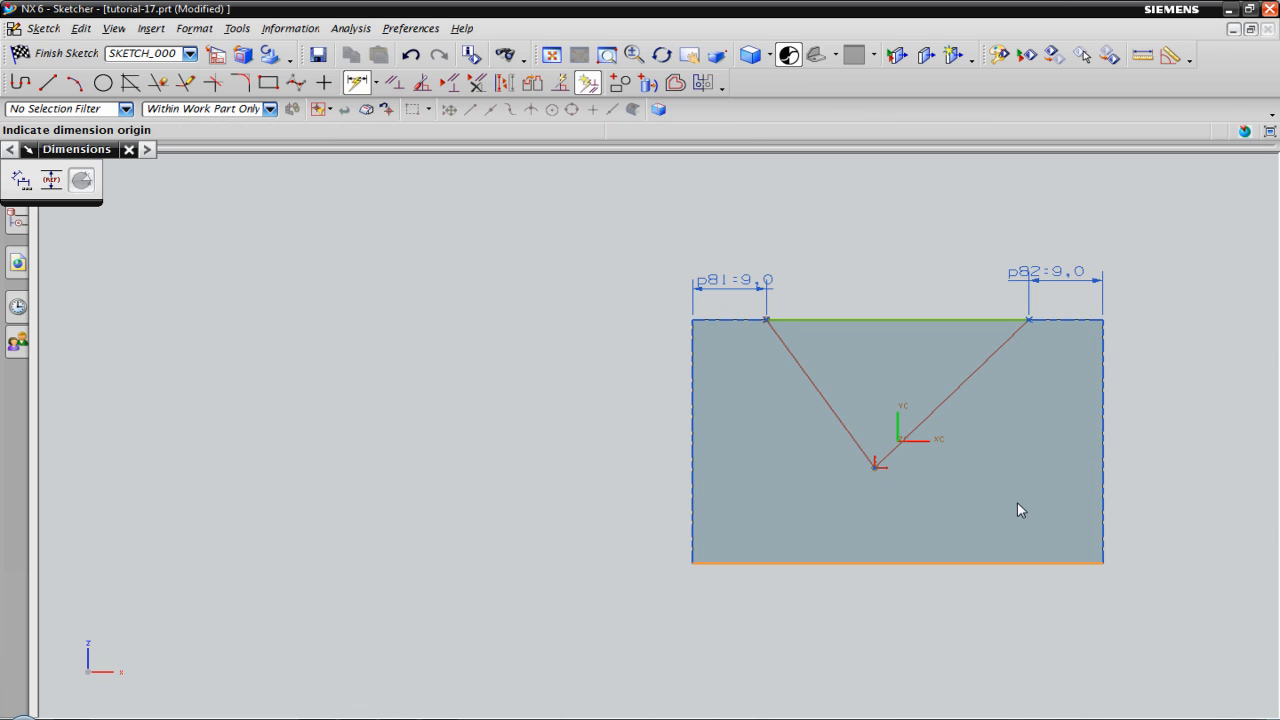
{"action": "left_click", "coordinate": [985, 510]}
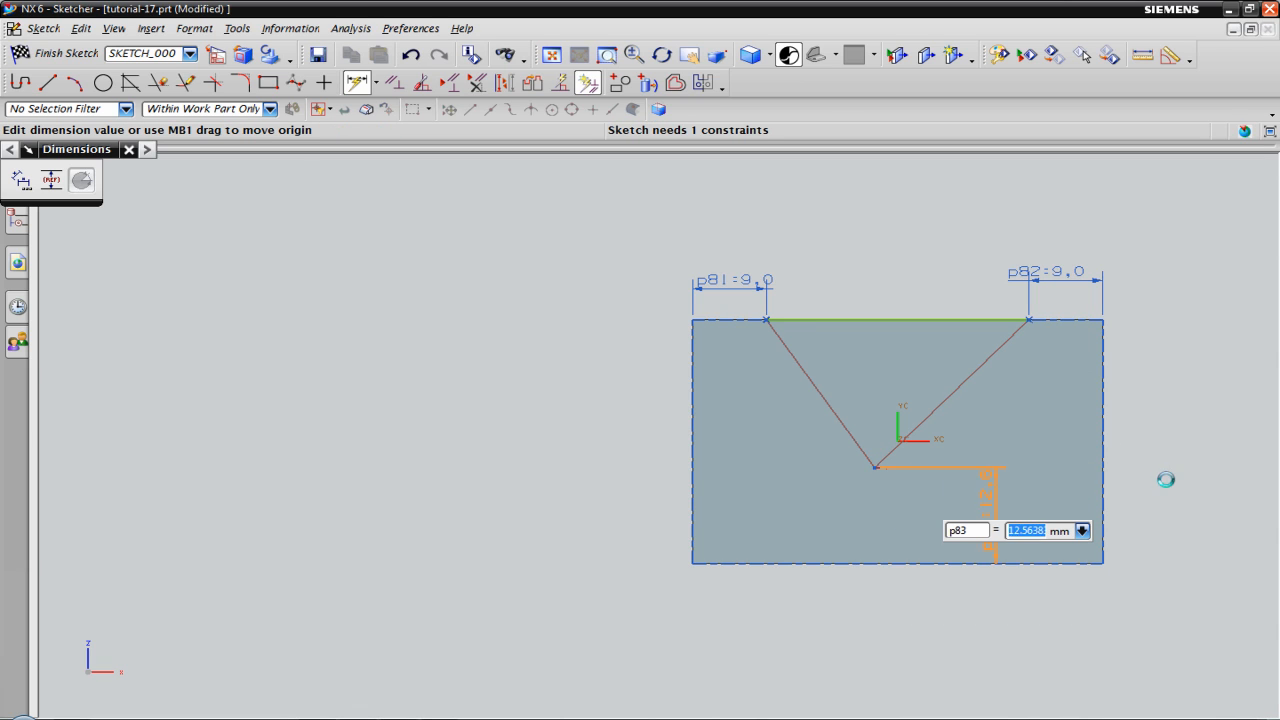
{"action": "type", "text": "16"}
{"action": "key", "text": "Return"}
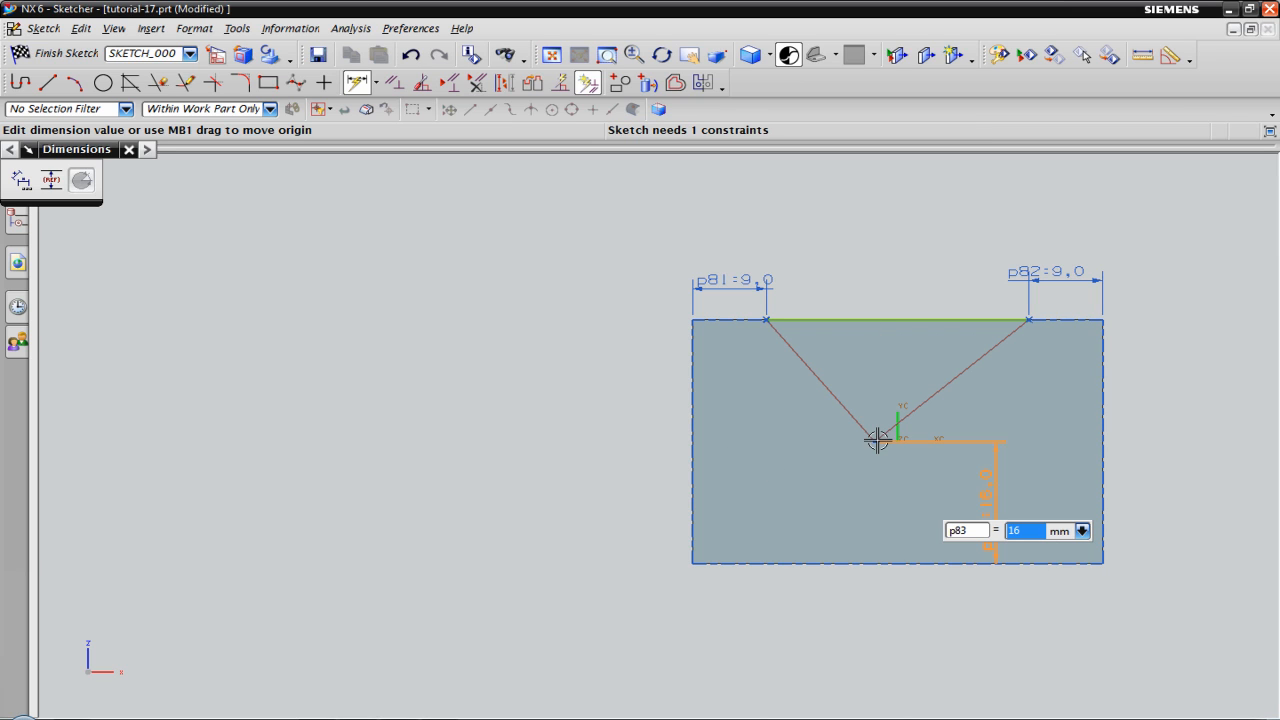
Step: Dimension the triangle's lower vertex 25 mm horizontally from the face's left edge
{"action": "left_click", "coordinate": [693, 466]}
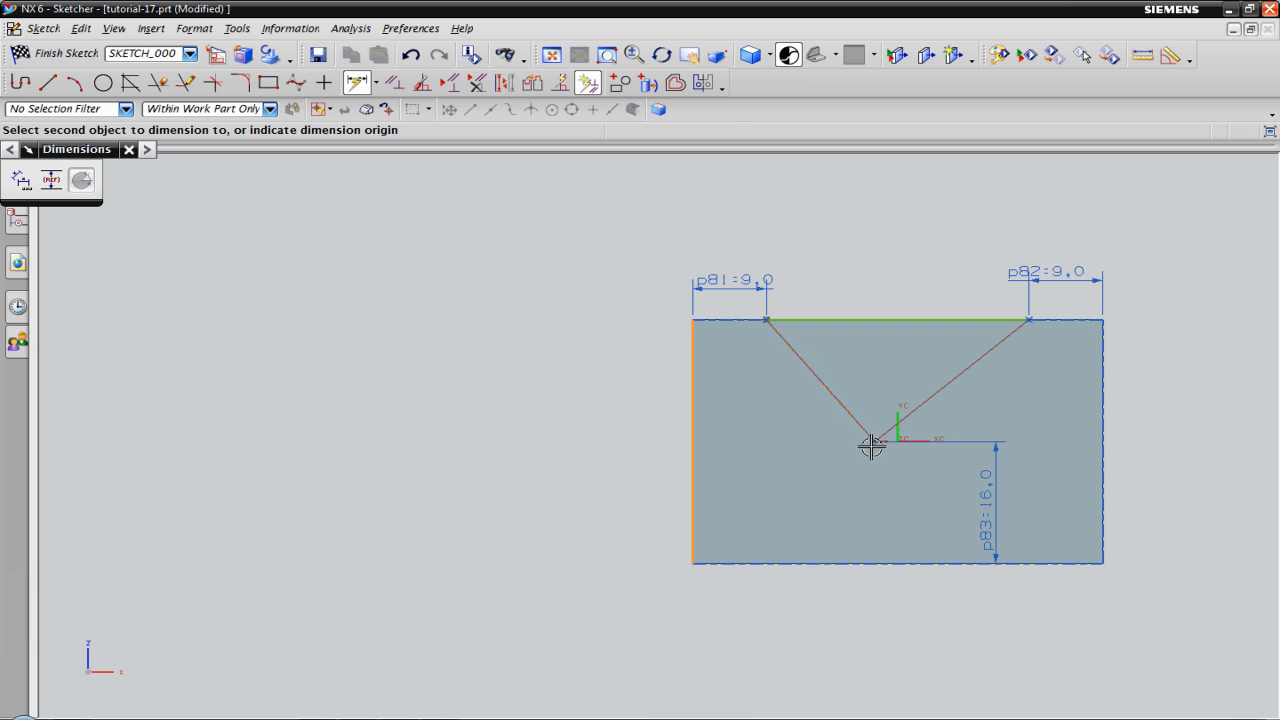
{"action": "left_click", "coordinate": [871, 446]}
{"action": "left_click", "coordinate": [780, 497]}
{"action": "type", "text": "2"}
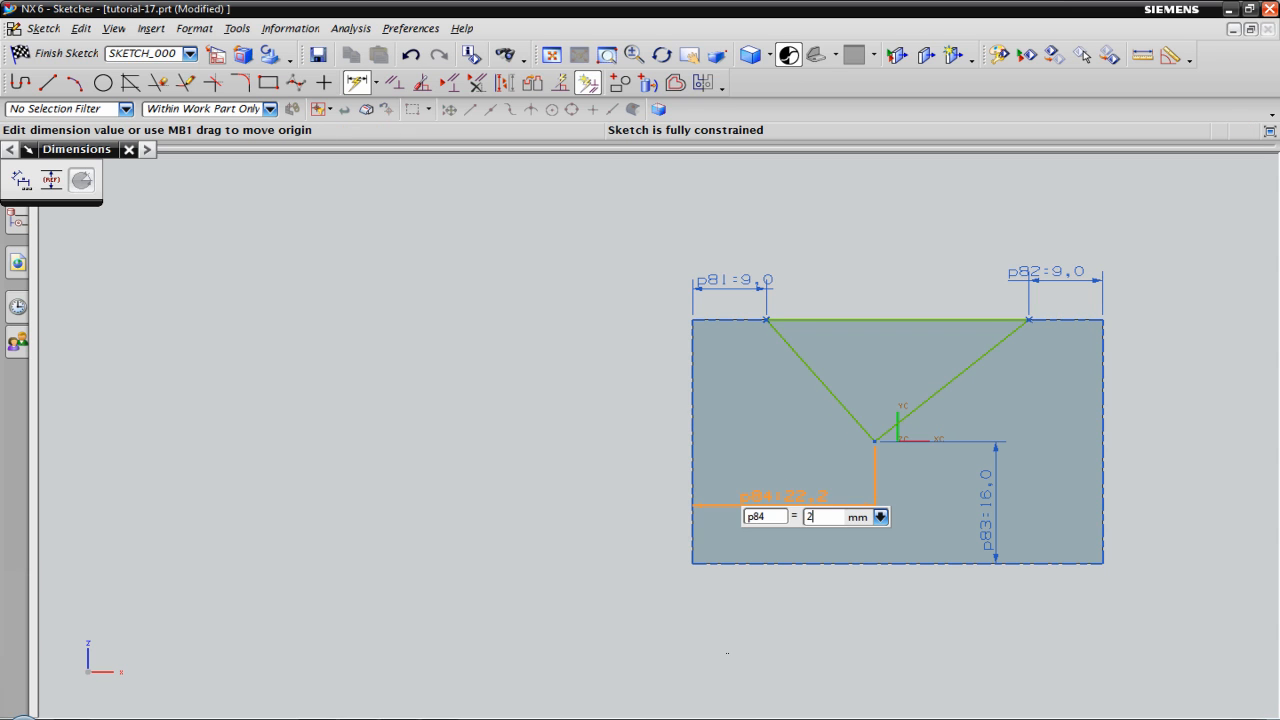
{"action": "type", "text": "5"}
{"action": "key", "text": "Return"}
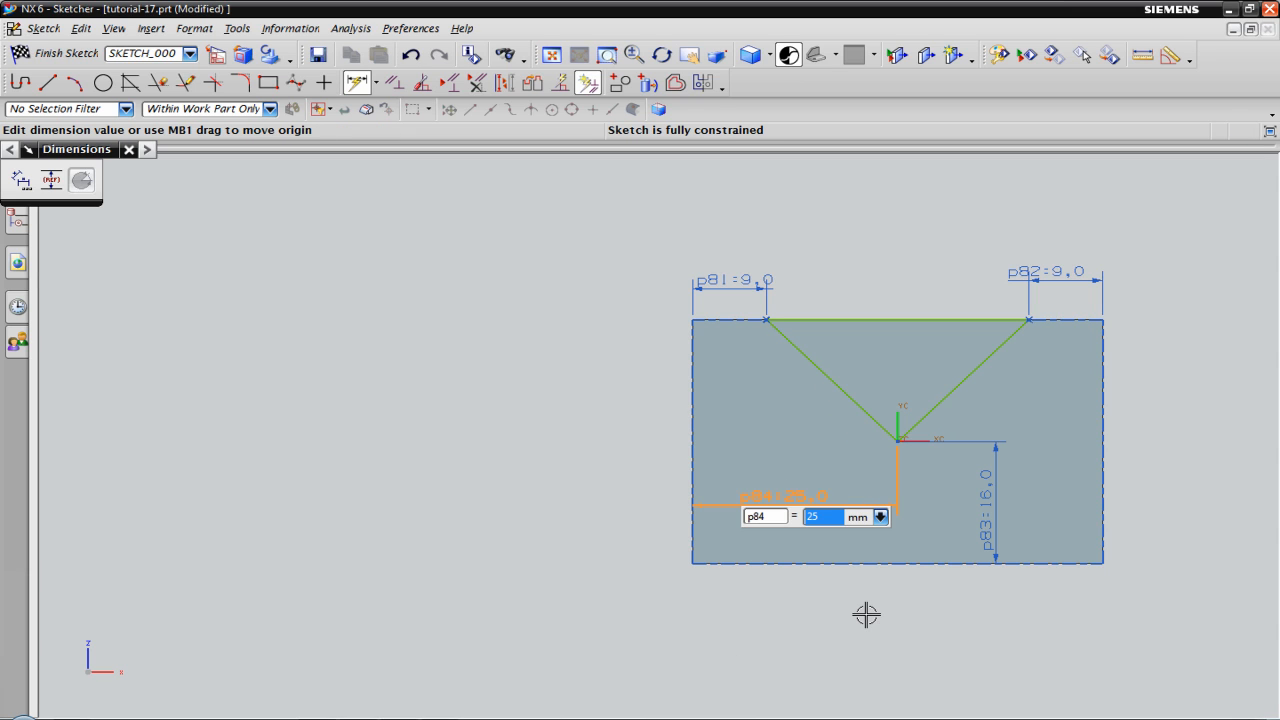
Step: Finish the fully dimensioned triangle sketch and dismiss the Windows color scheme prompt without choosing an option
{"action": "middle_click", "coordinate": [866, 614]}
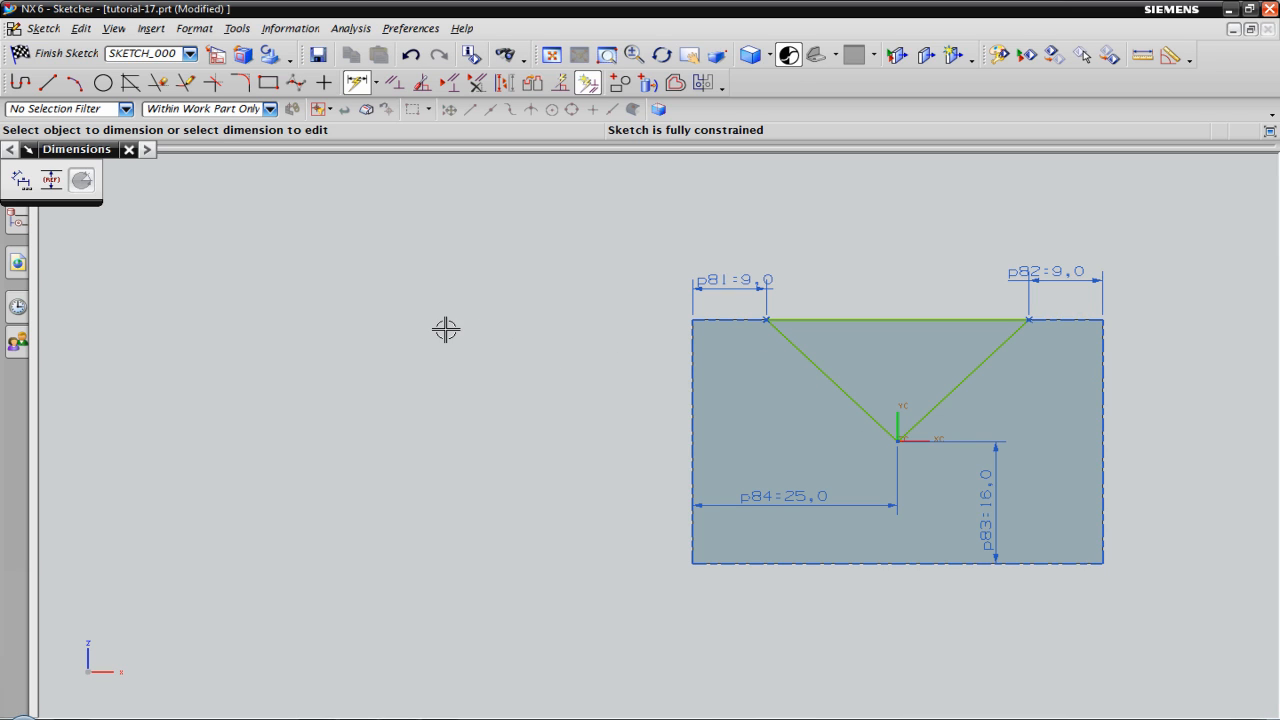
{"action": "left_click", "coordinate": [70, 60]}
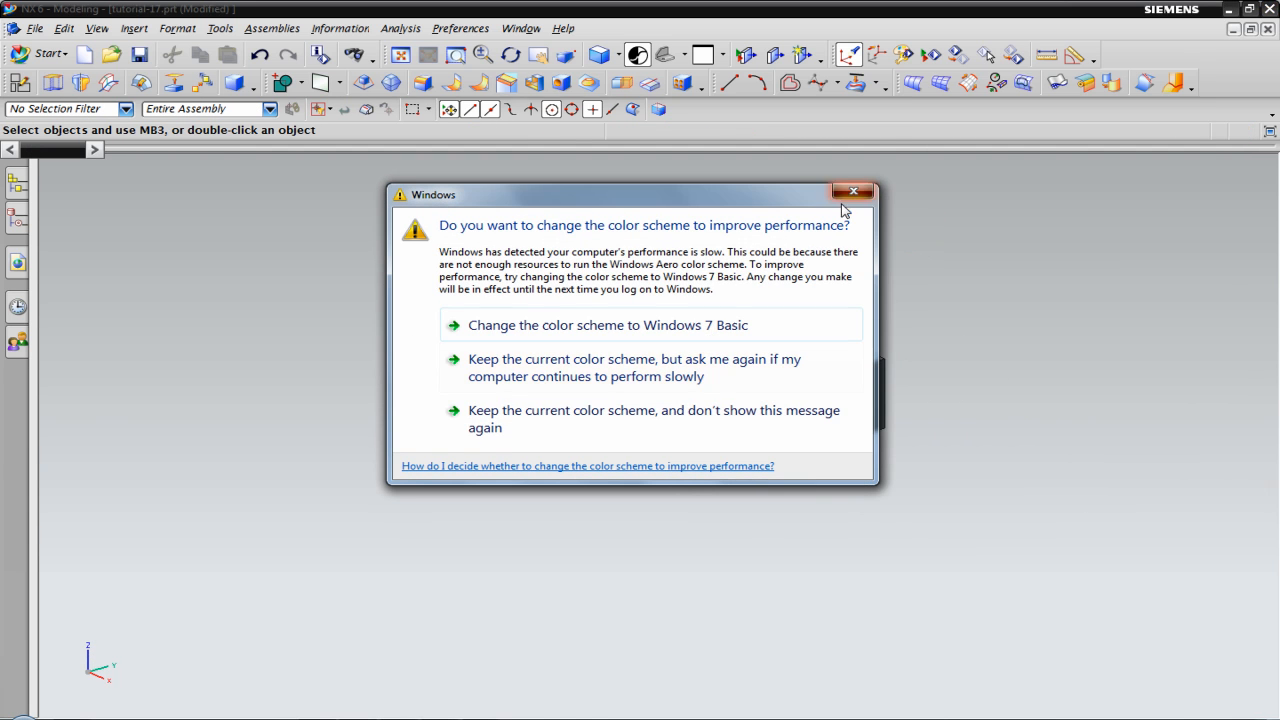
{"action": "left_click", "coordinate": [852, 192]}
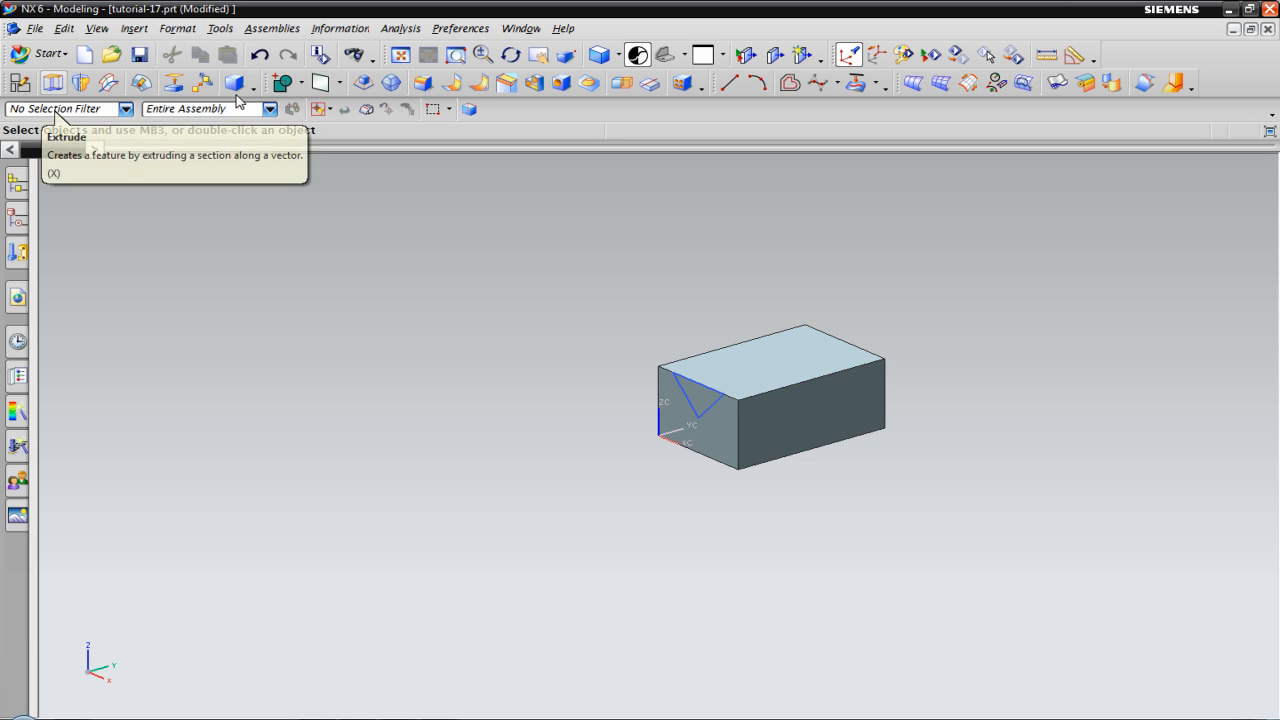
Step: Extrude the triangle sketch into the block with reversed direction, start distance 36 mm and end distance 0, subtracting it from the body
{"action": "left_click", "coordinate": [401, 55]}
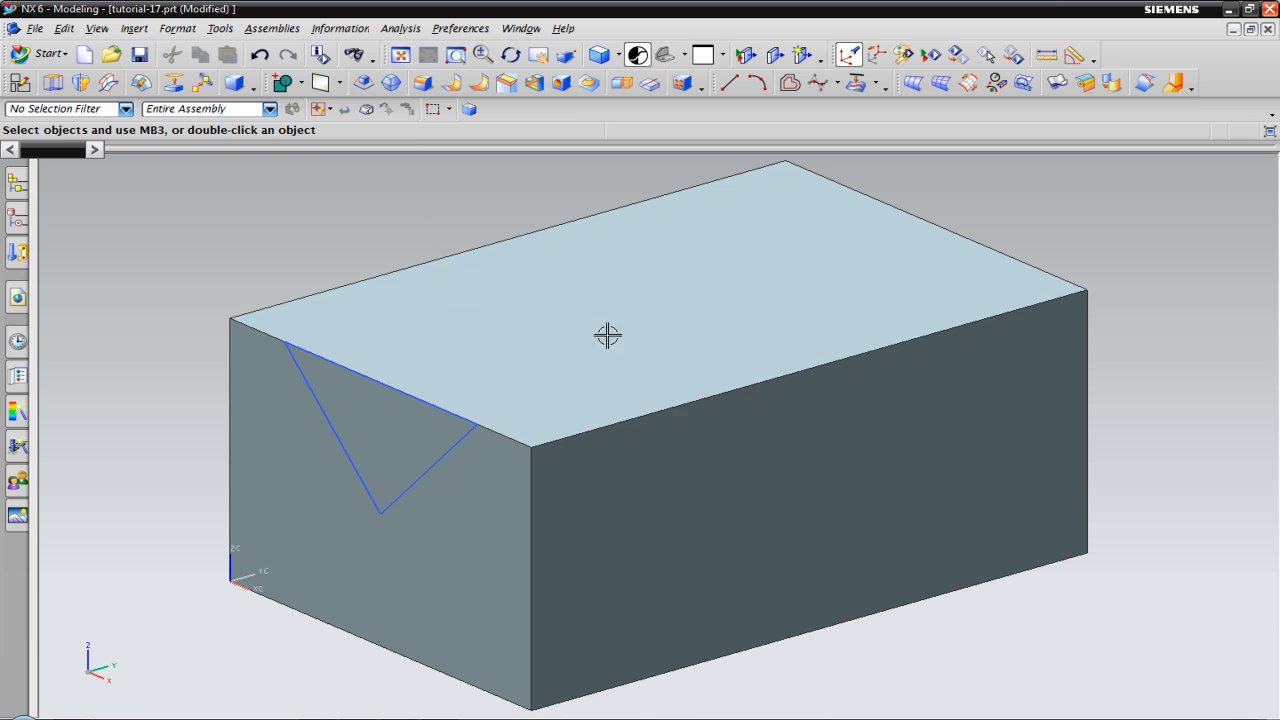
{"action": "scroll", "coordinate": [606, 334], "scroll_direction": "down", "scroll_amount": 3}
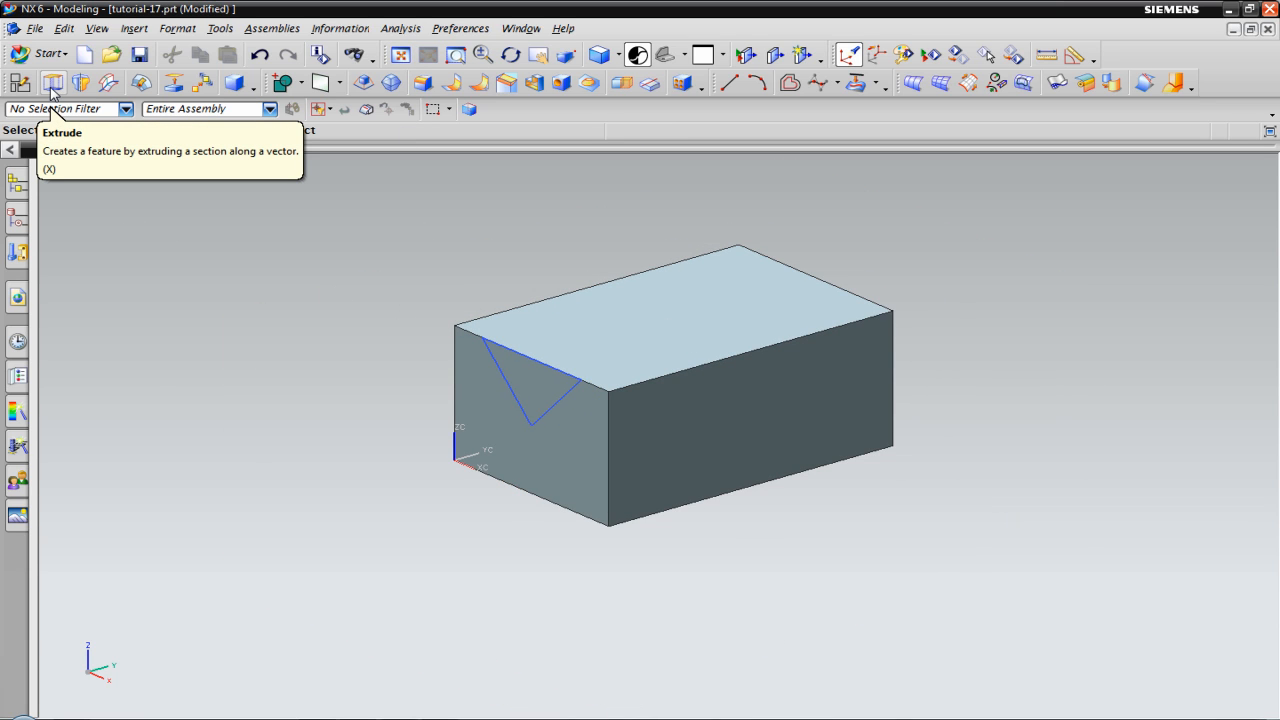
{"action": "left_click", "coordinate": [52, 84]}
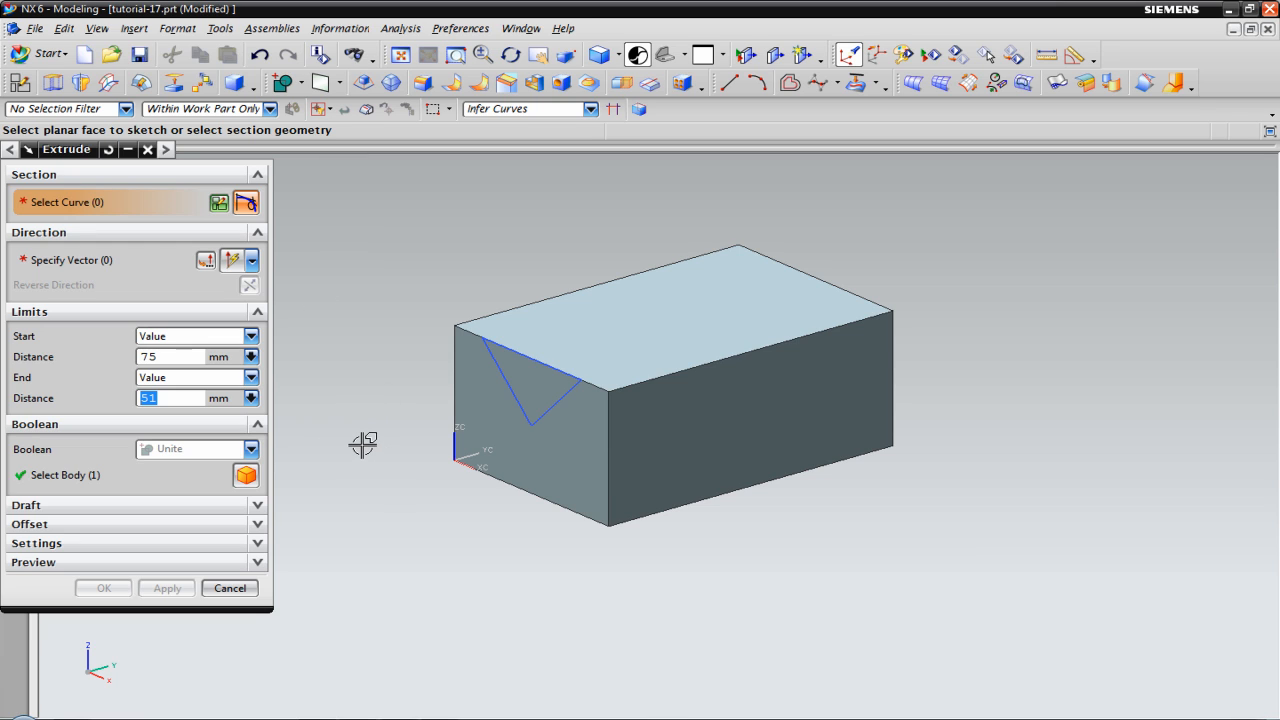
{"action": "left_click", "coordinate": [505, 377]}
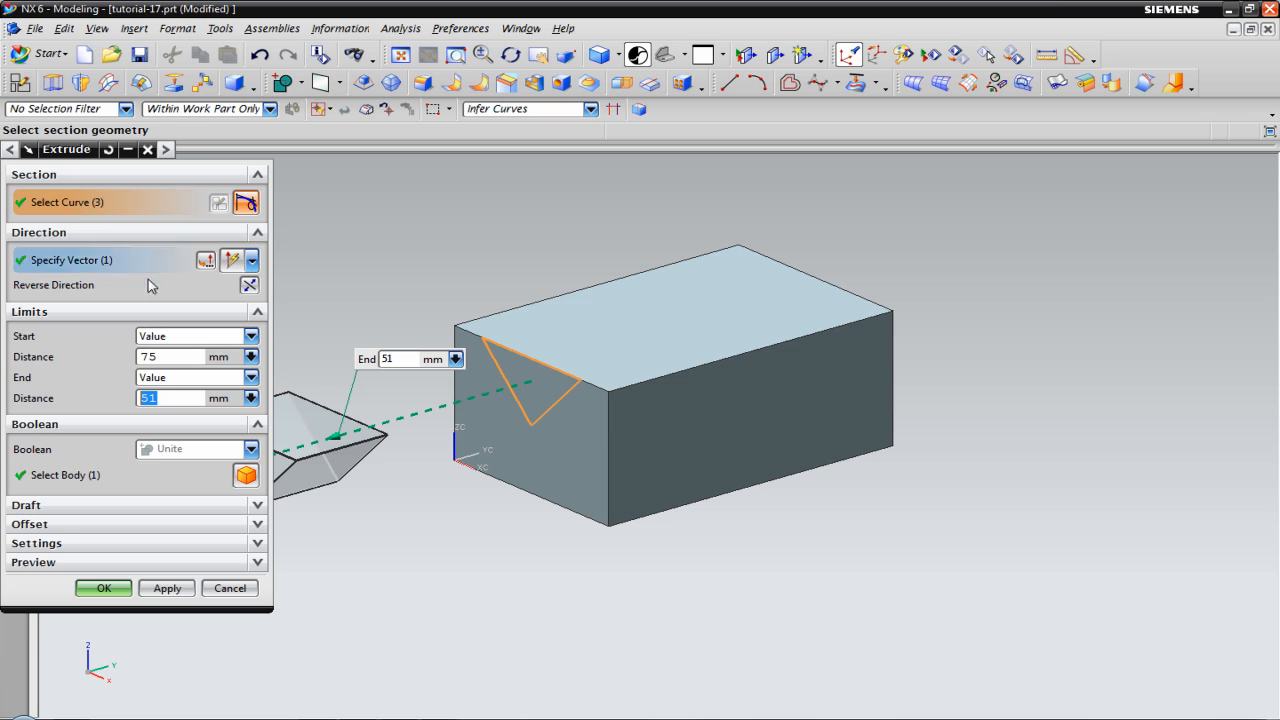
{"action": "left_click", "coordinate": [249, 286]}
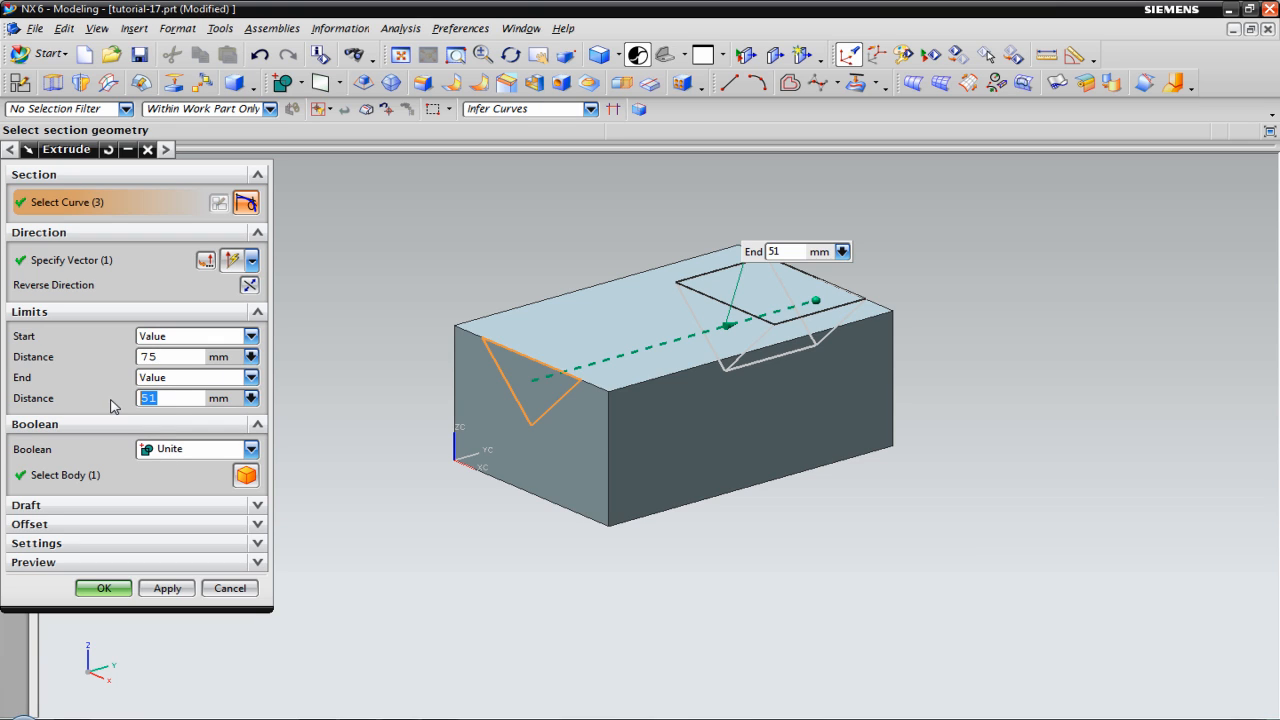
{"action": "left_click", "coordinate": [168, 355]}
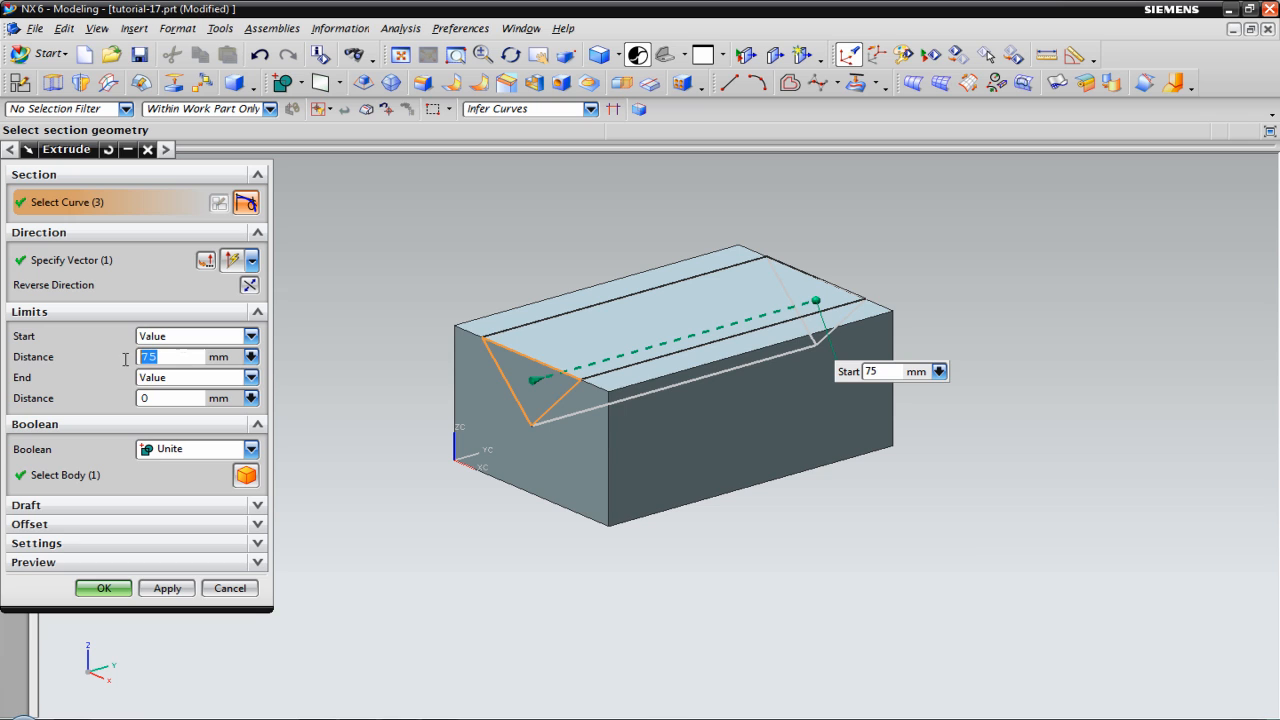
{"action": "left_click", "coordinate": [190, 450]}
{"action": "left_click", "coordinate": [193, 503]}
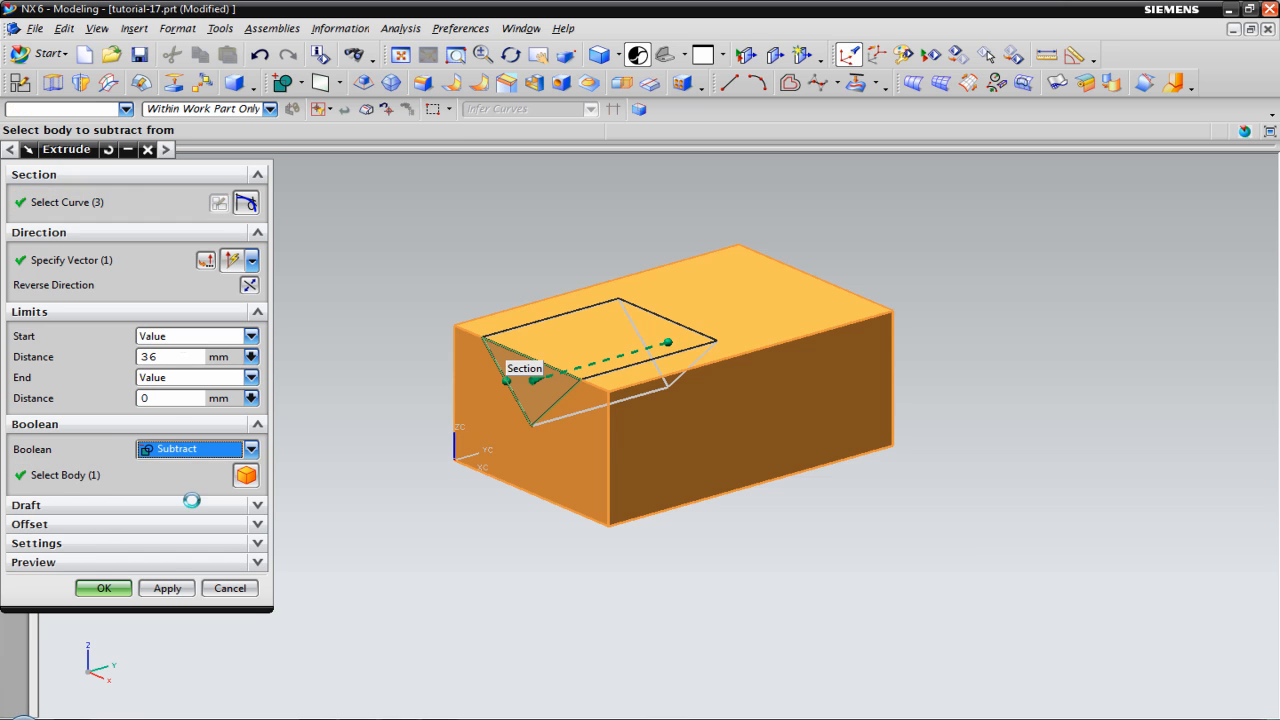
{"action": "left_click", "coordinate": [167, 588]}
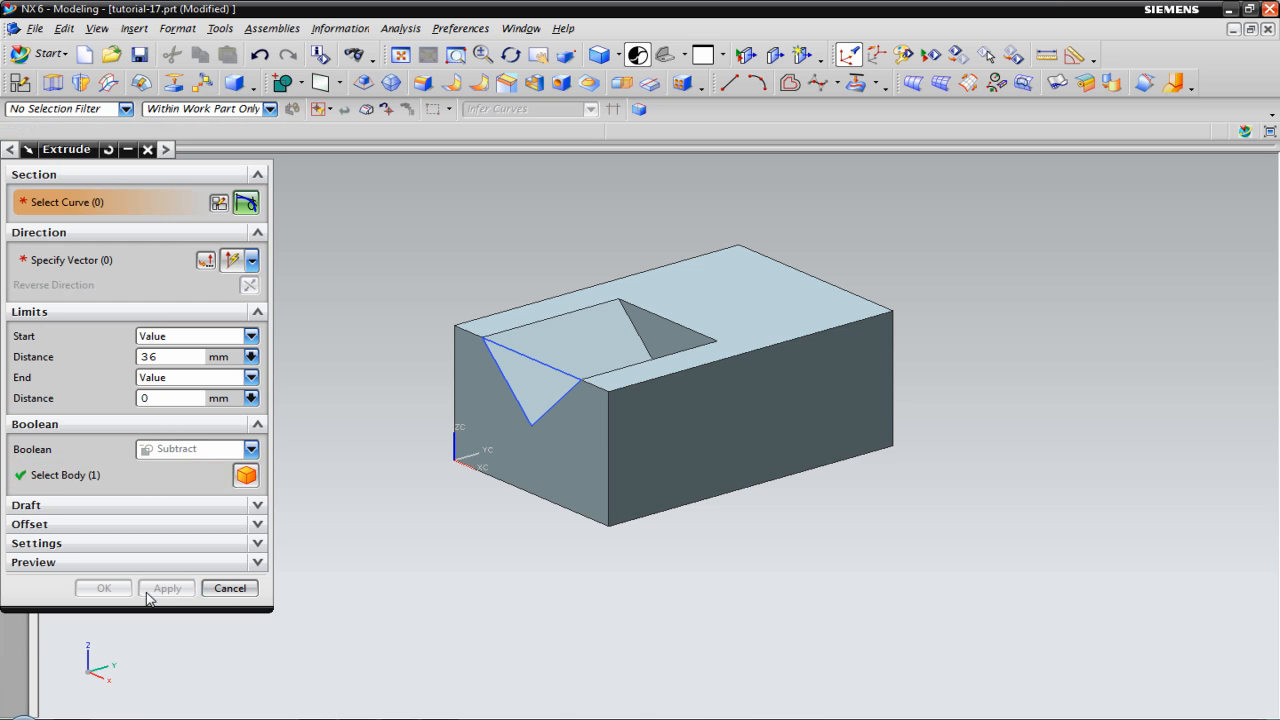
{"action": "left_click", "coordinate": [222, 590]}
{"action": "mouse_move", "coordinate": [333, 487]}
{"action": "middle_mouse_down"}
{"action": "mouse_move", "coordinate": [414, 509]}
{"action": "mouse_move", "coordinate": [344, 500]}
{"action": "middle_mouse_up"}
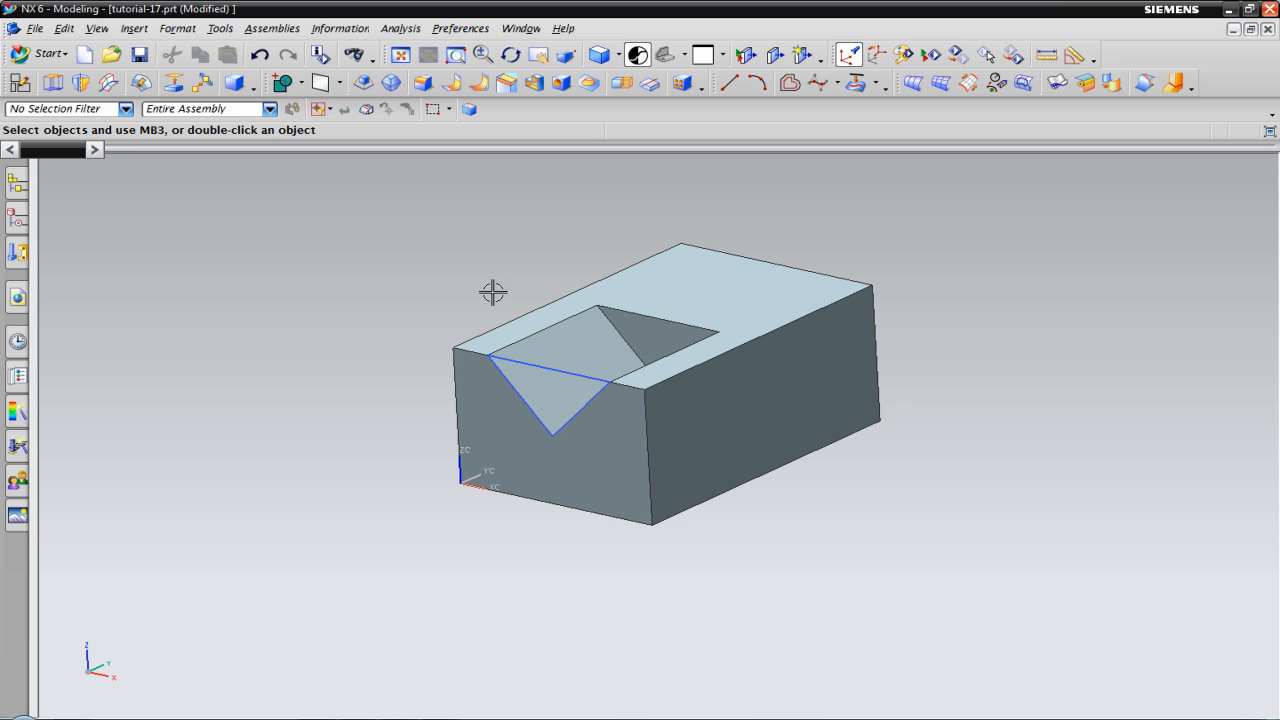
Step: Check the upper block's dimensions on the Drafting sheet, then return to Modeling
{"action": "left_click", "coordinate": [48, 54]}
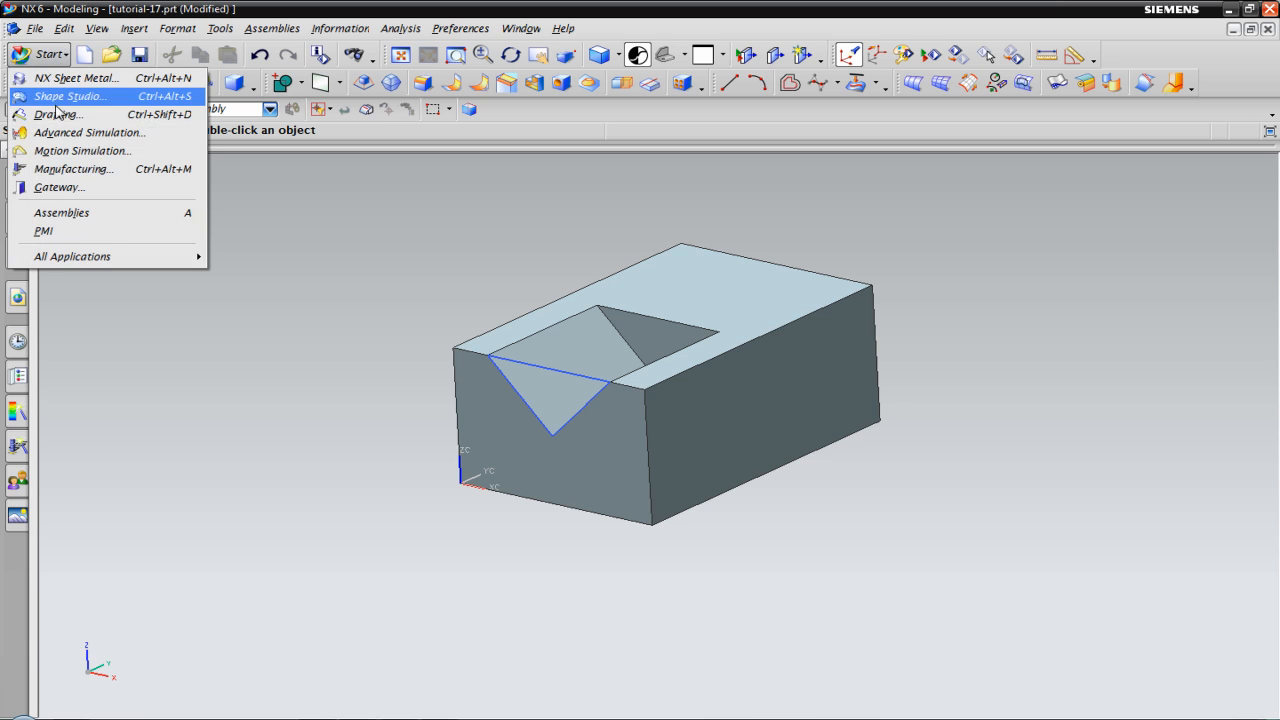
{"action": "left_click", "coordinate": [57, 114]}
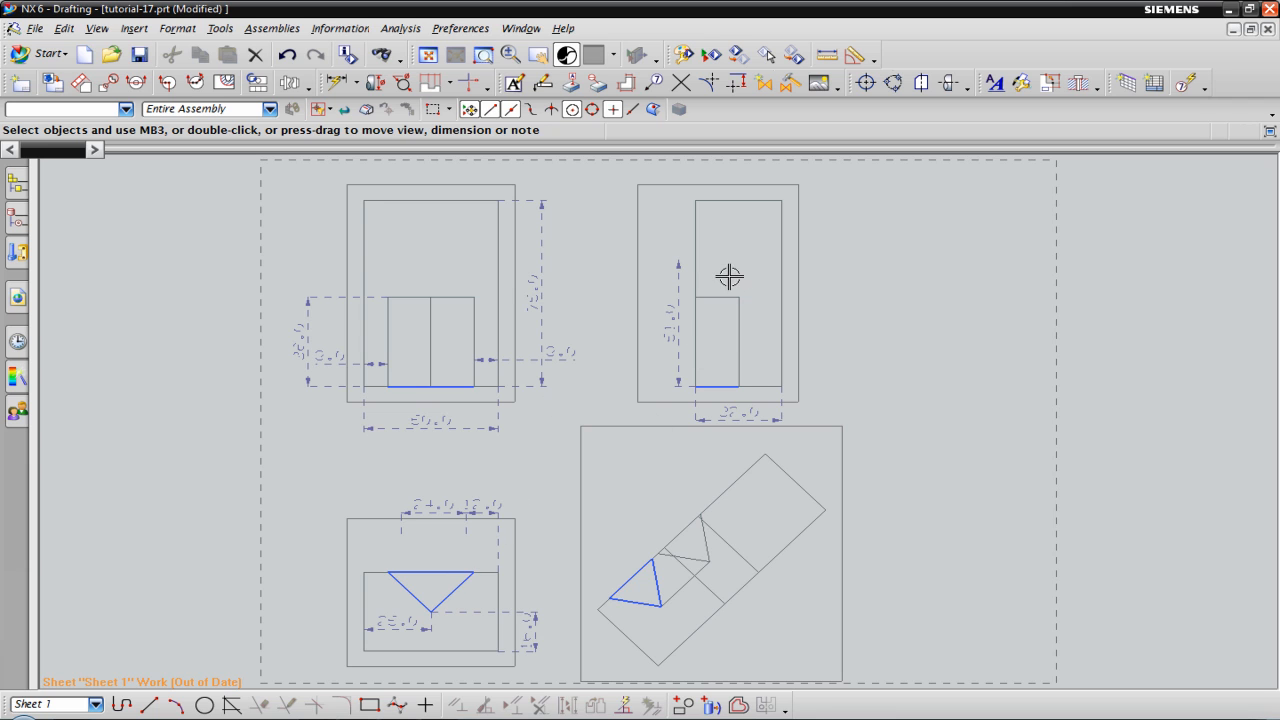
{"action": "left_click", "coordinate": [62, 63]}
{"action": "left_click", "coordinate": [57, 77]}
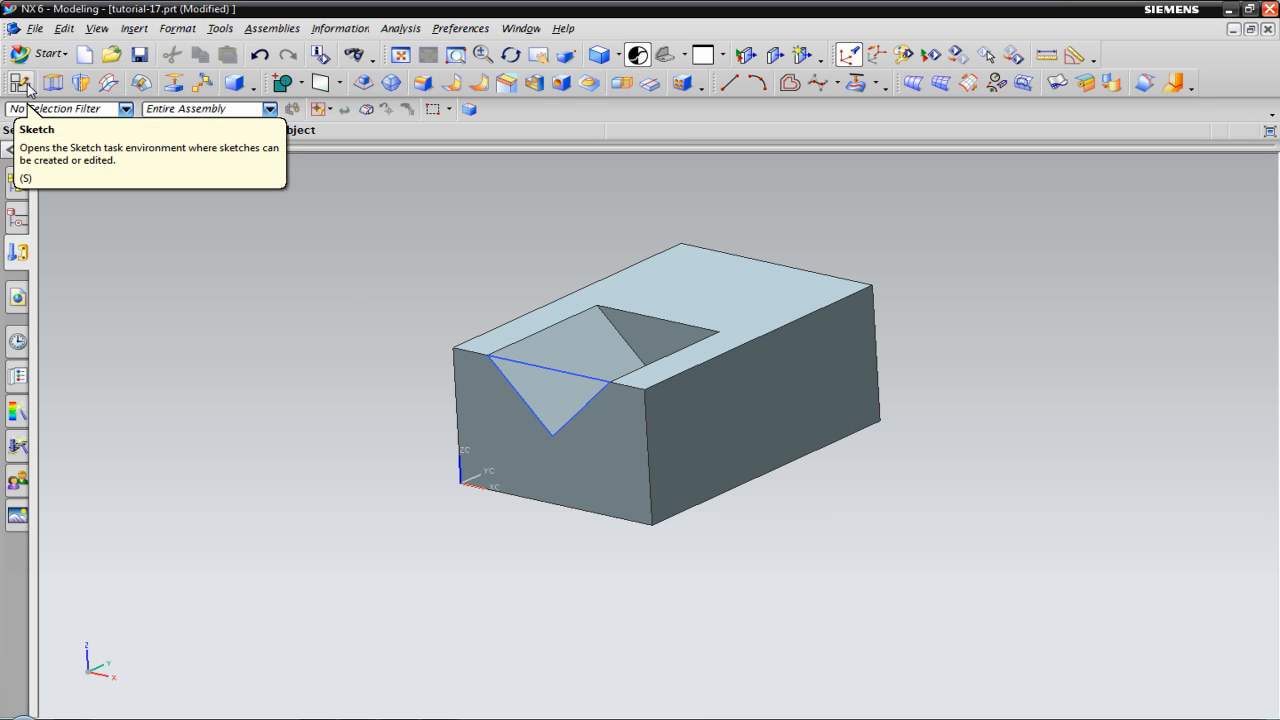
Step: Create a new sketch on the block's end face that contains the V-shaped opening
{"action": "left_click", "coordinate": [24, 84]}
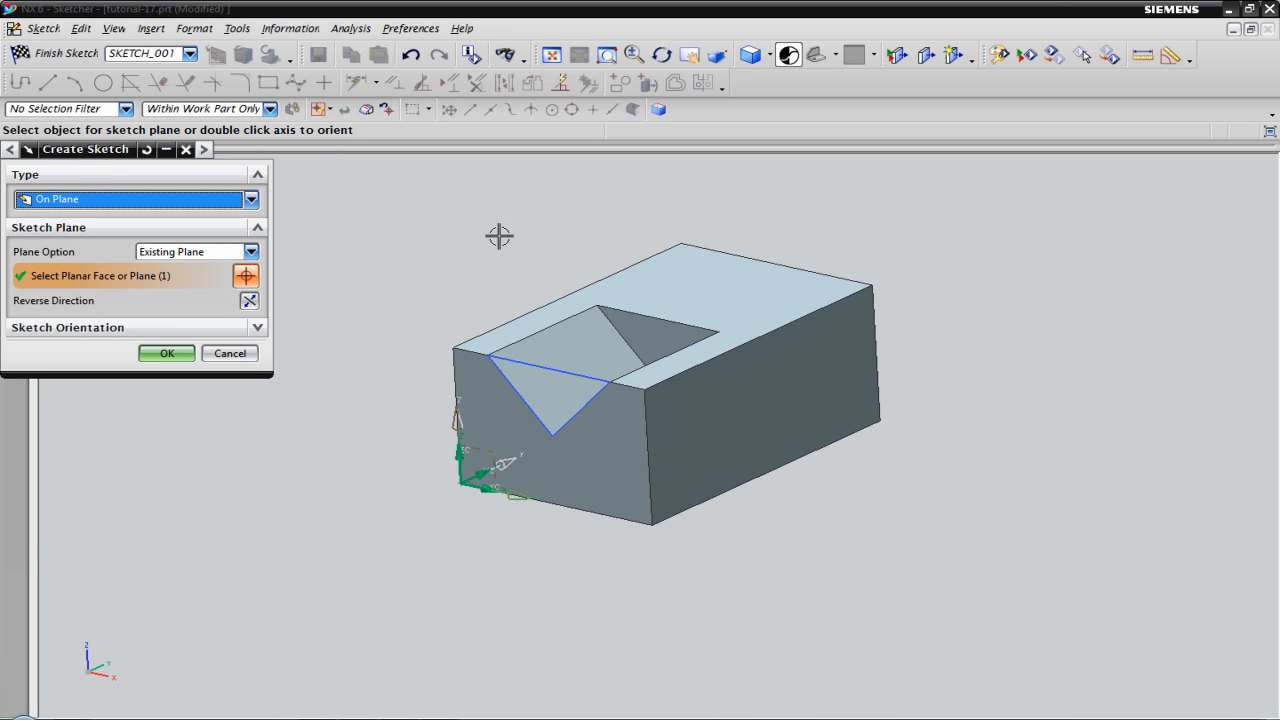
{"action": "left_click", "coordinate": [600, 420]}
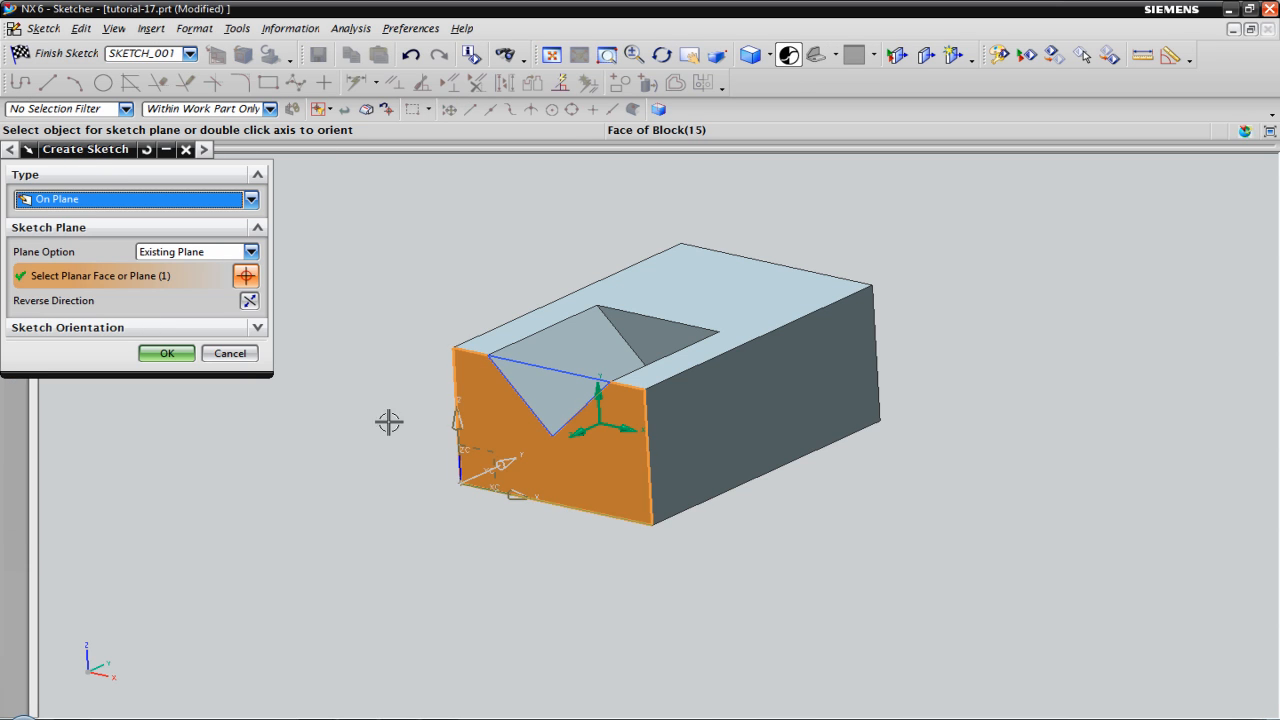
{"action": "left_click", "coordinate": [167, 354]}
Step: Sketch a profile from the face's upper-left corner: a slanted line rising rightward, a horizontal line about 31 mm long, and a vertical line down past the top edge
{"action": "scroll", "coordinate": [563, 471], "scroll_direction": "down", "scroll_amount": 6}
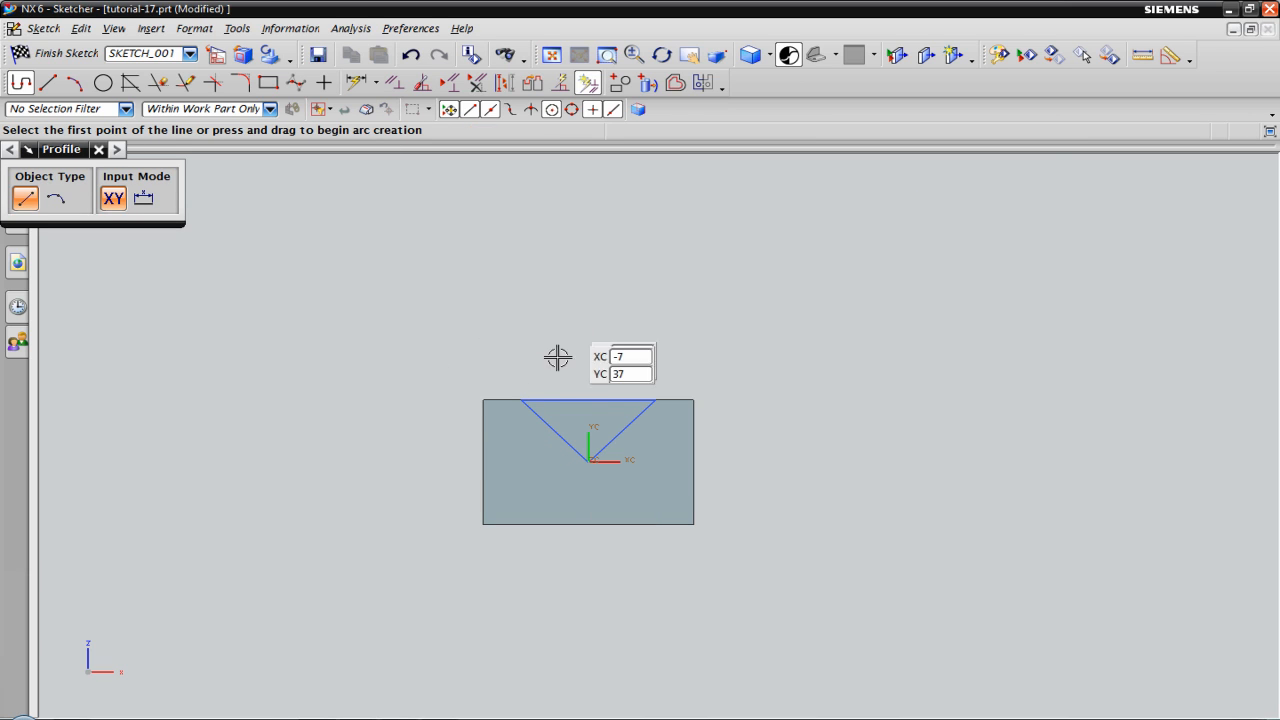
{"action": "left_click", "coordinate": [486, 400]}
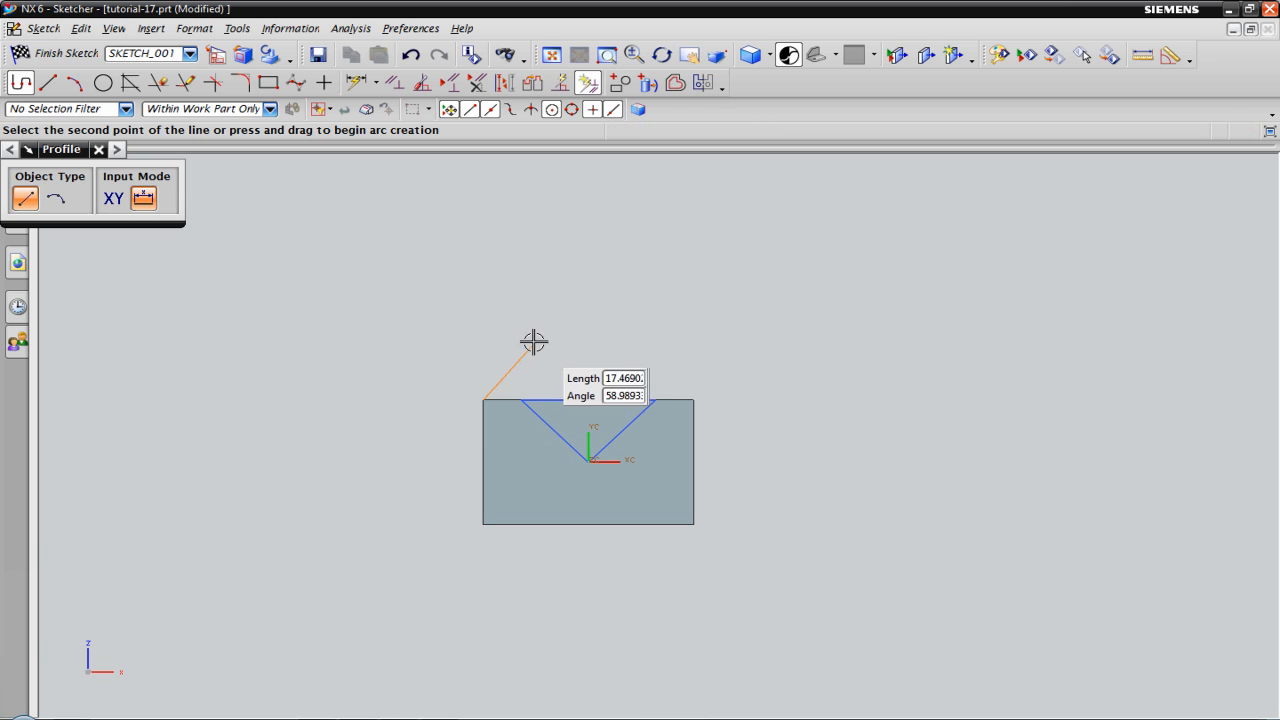
{"action": "left_click", "coordinate": [540, 327]}
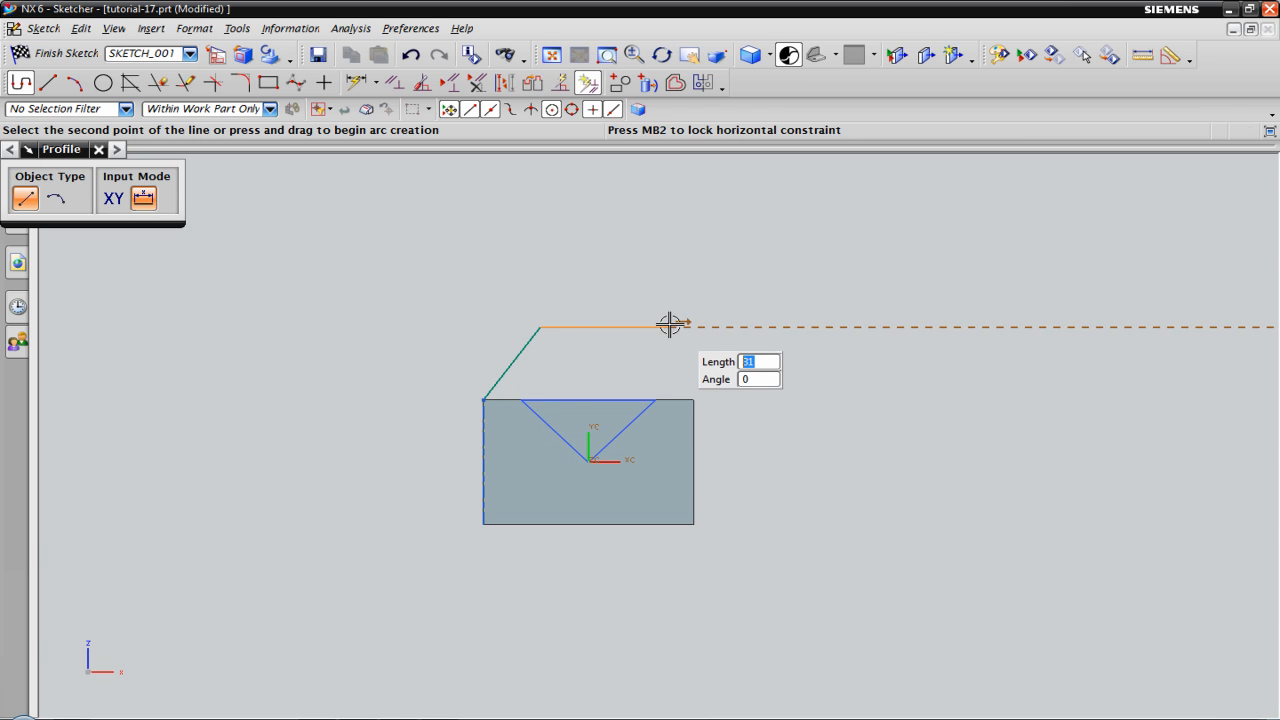
{"action": "left_click", "coordinate": [670, 327]}
{"action": "left_click", "coordinate": [670, 438]}
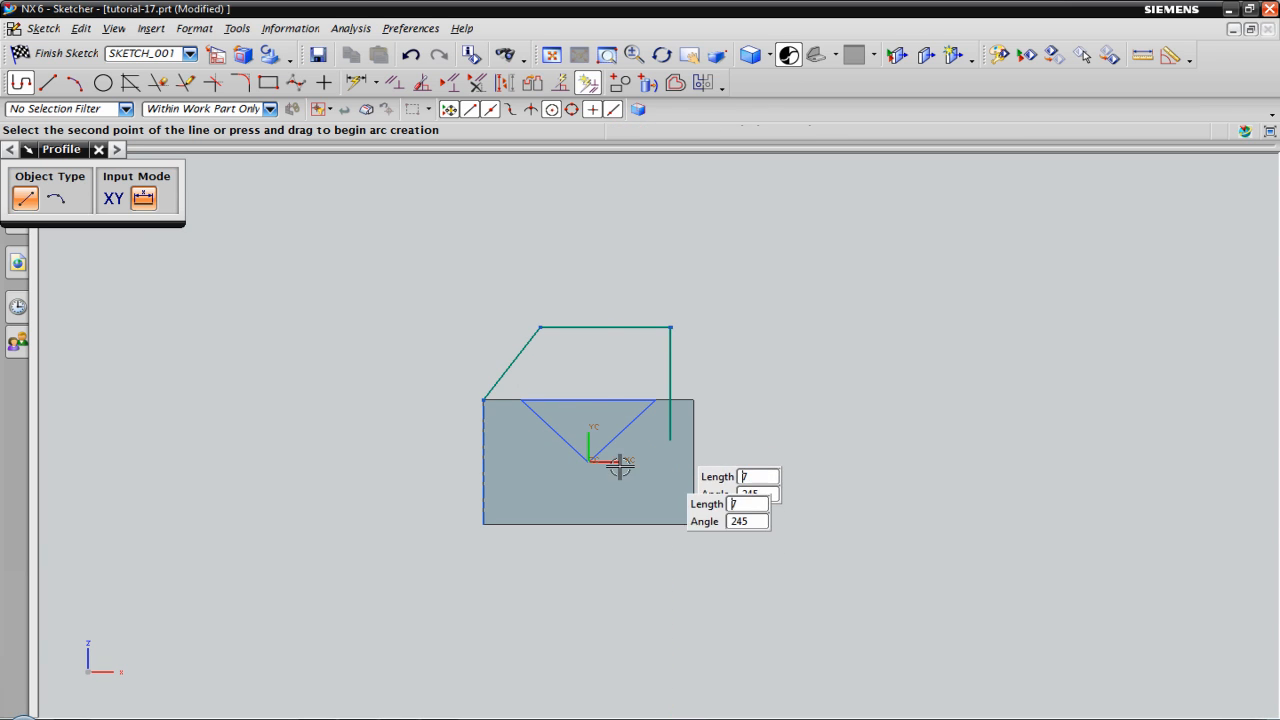
Step: Draw a horizontal line about 87 mm long from the face's upper-left corner along its top edge
{"action": "left_click", "coordinate": [117, 201]}
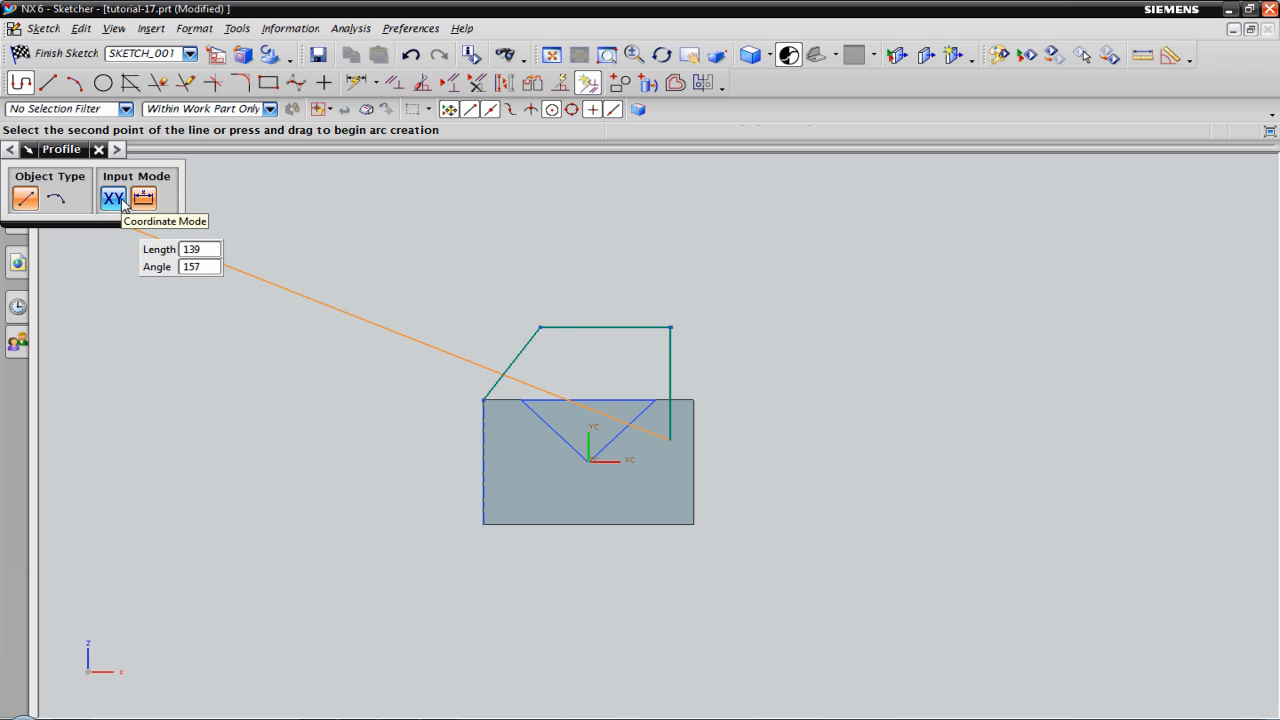
{"action": "left_click", "coordinate": [483, 400]}
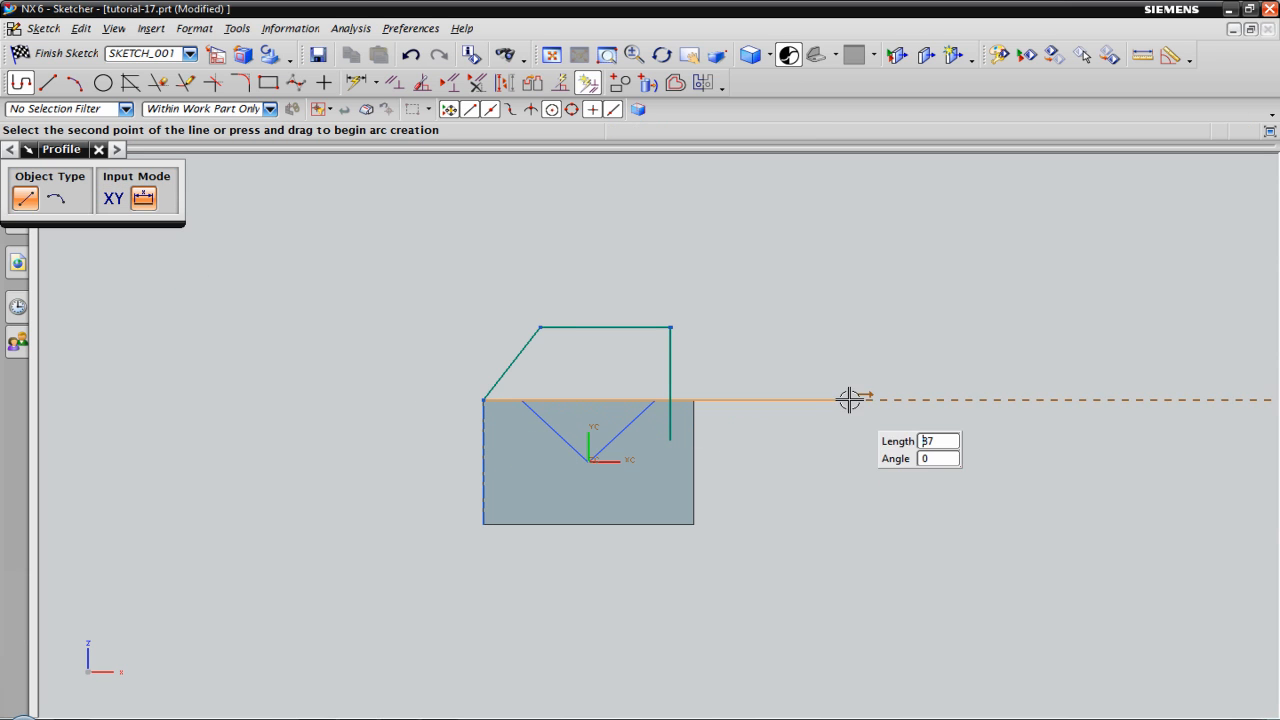
{"action": "left_click", "coordinate": [848, 400]}
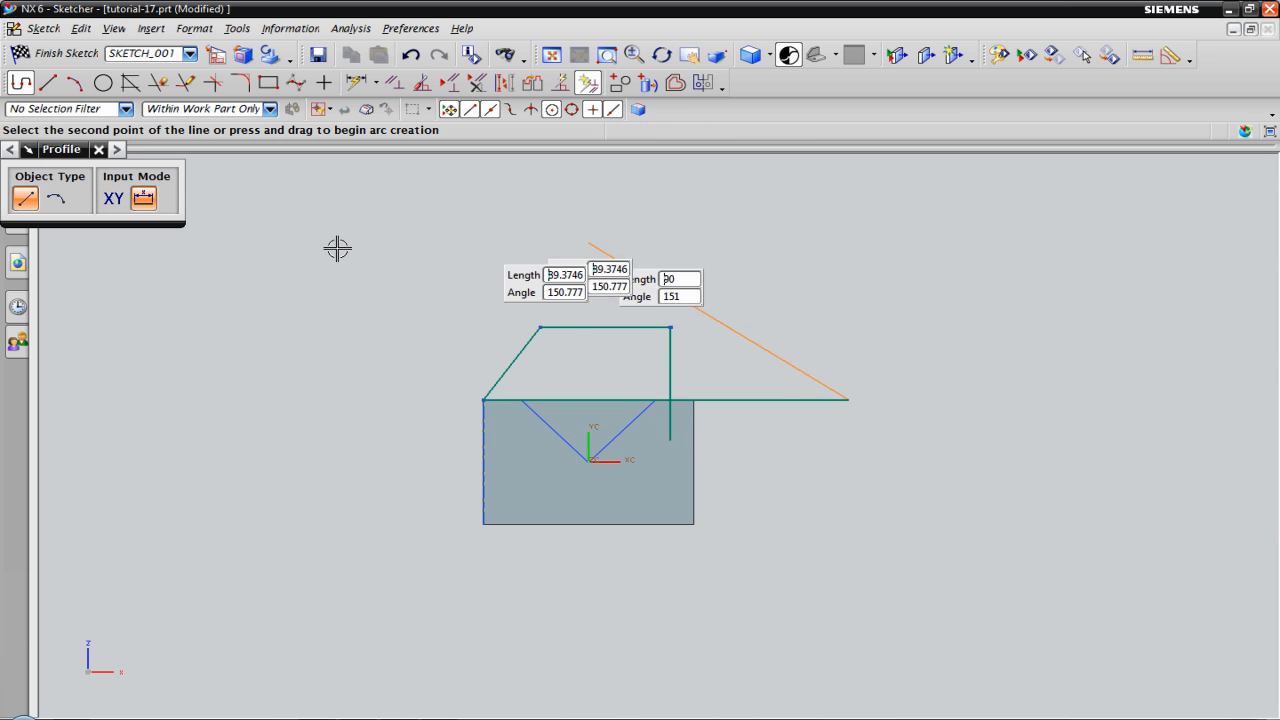
{"action": "left_click", "coordinate": [100, 150]}
Step: Trim the ends of the vertical and base lines that extend beyond their intersection, leaving a closed four-sided outline
{"action": "left_click", "coordinate": [672, 432]}
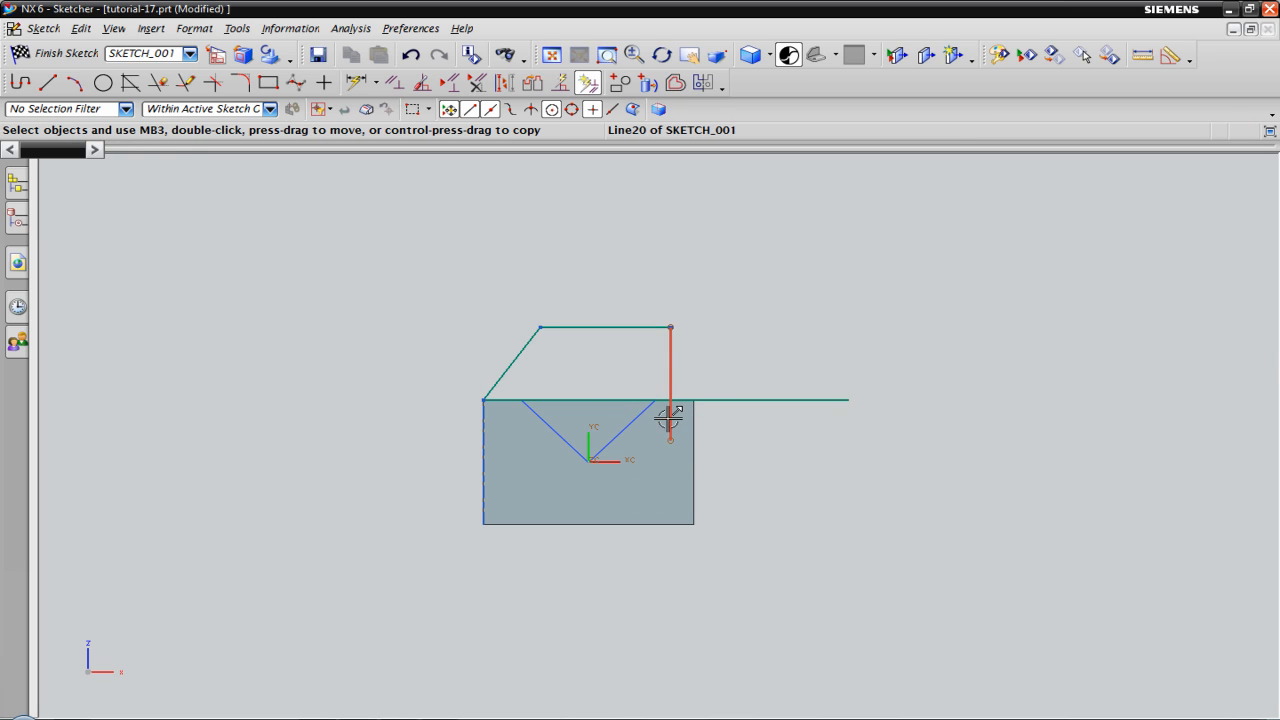
{"action": "left_click", "coordinate": [157, 84]}
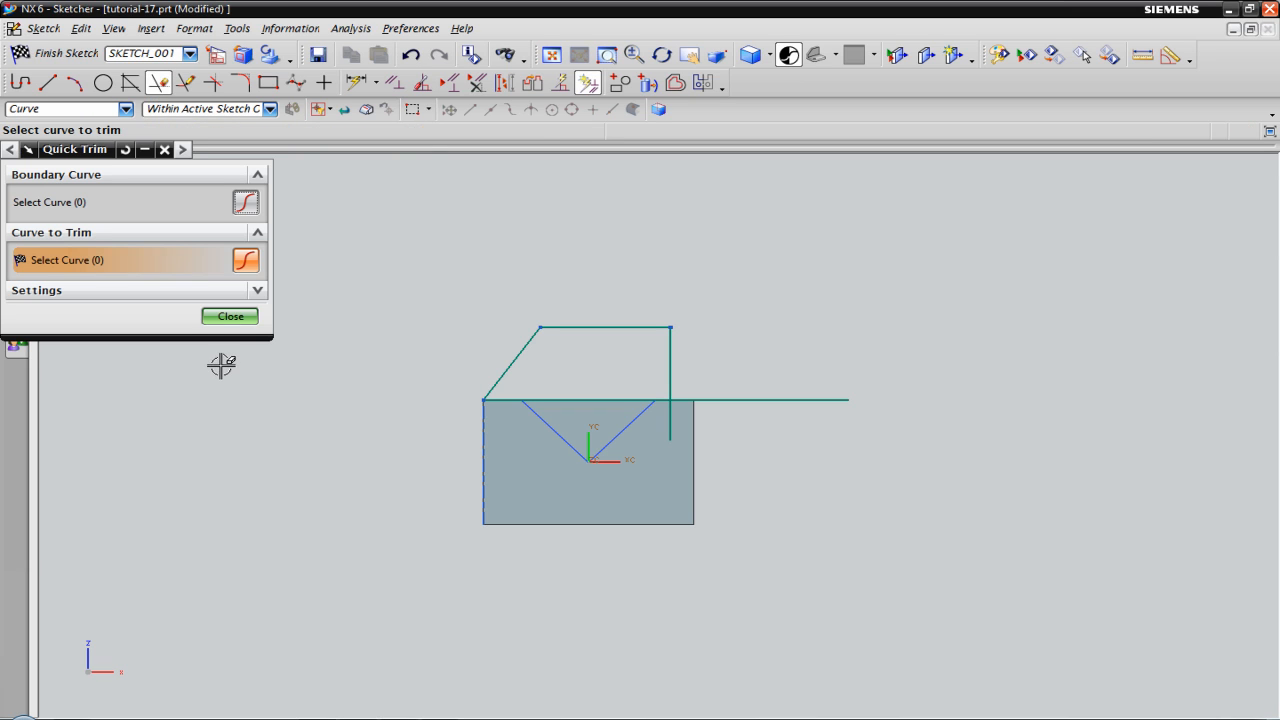
{"action": "left_click", "coordinate": [744, 397]}
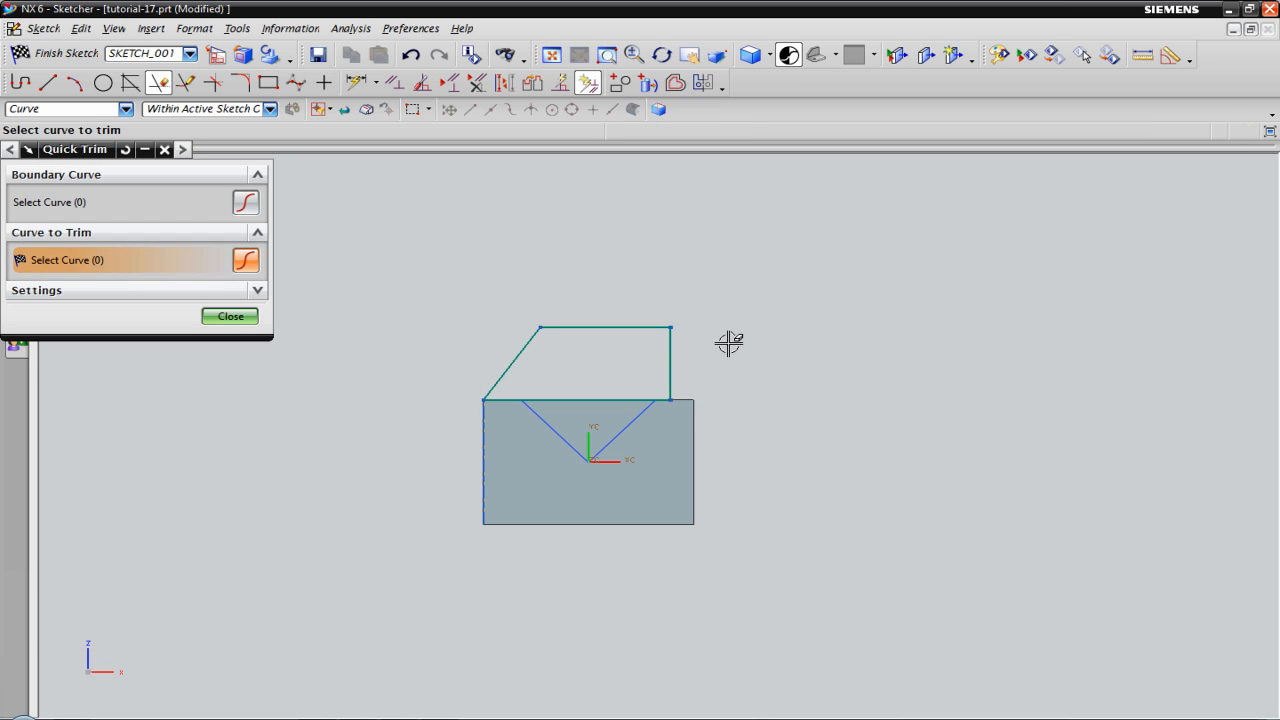
{"action": "left_click", "coordinate": [230, 317]}
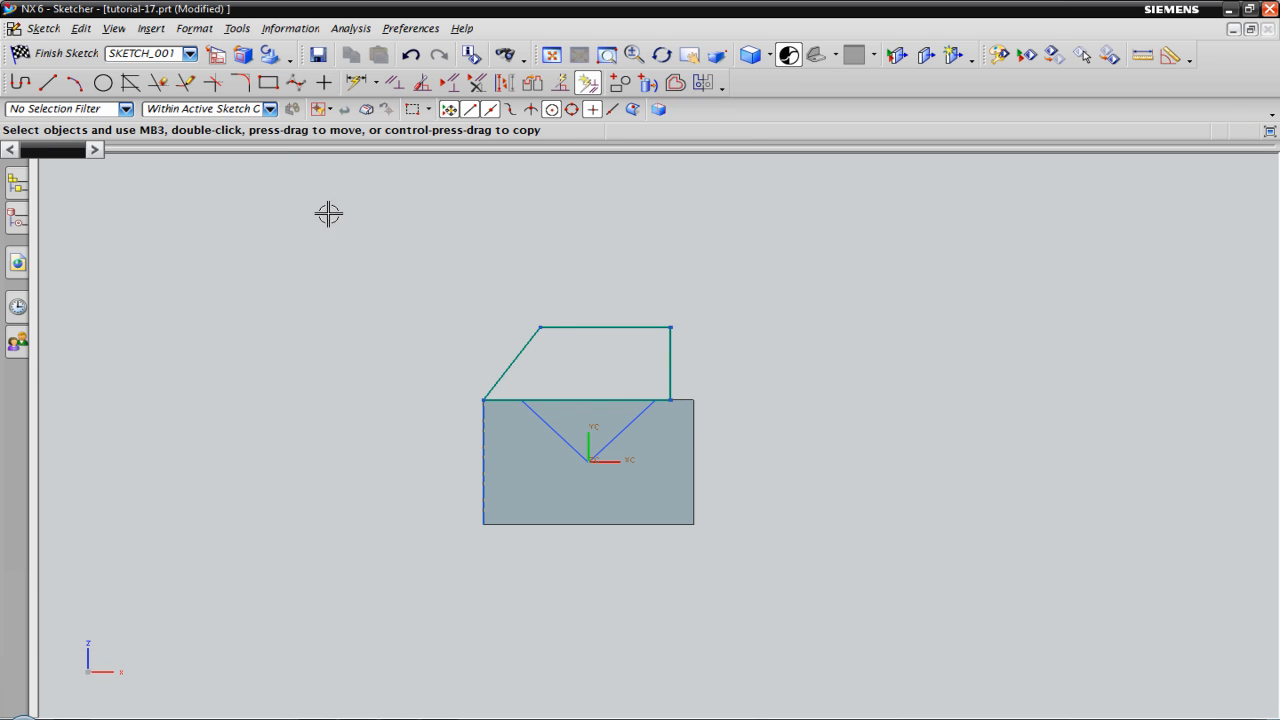
Step: Dimension the outline's right vertical side 12 mm from the face's right edge
{"action": "left_click", "coordinate": [357, 82]}
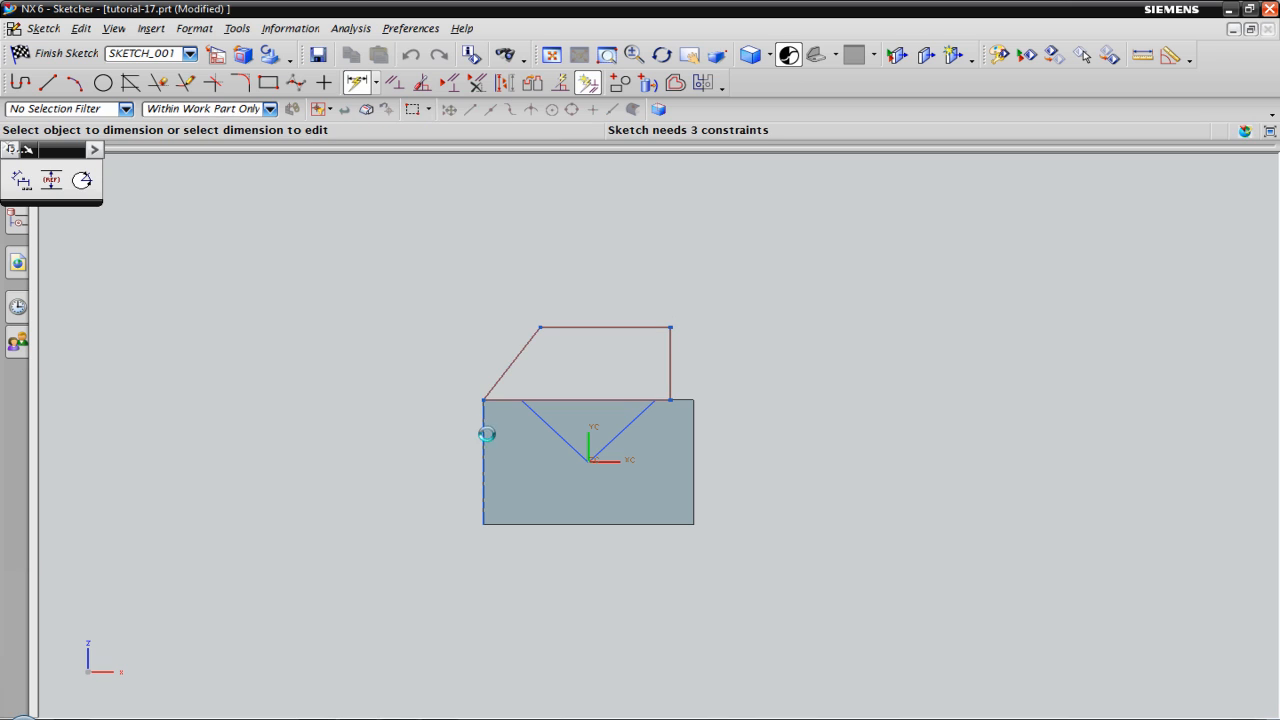
{"action": "left_click", "coordinate": [696, 423]}
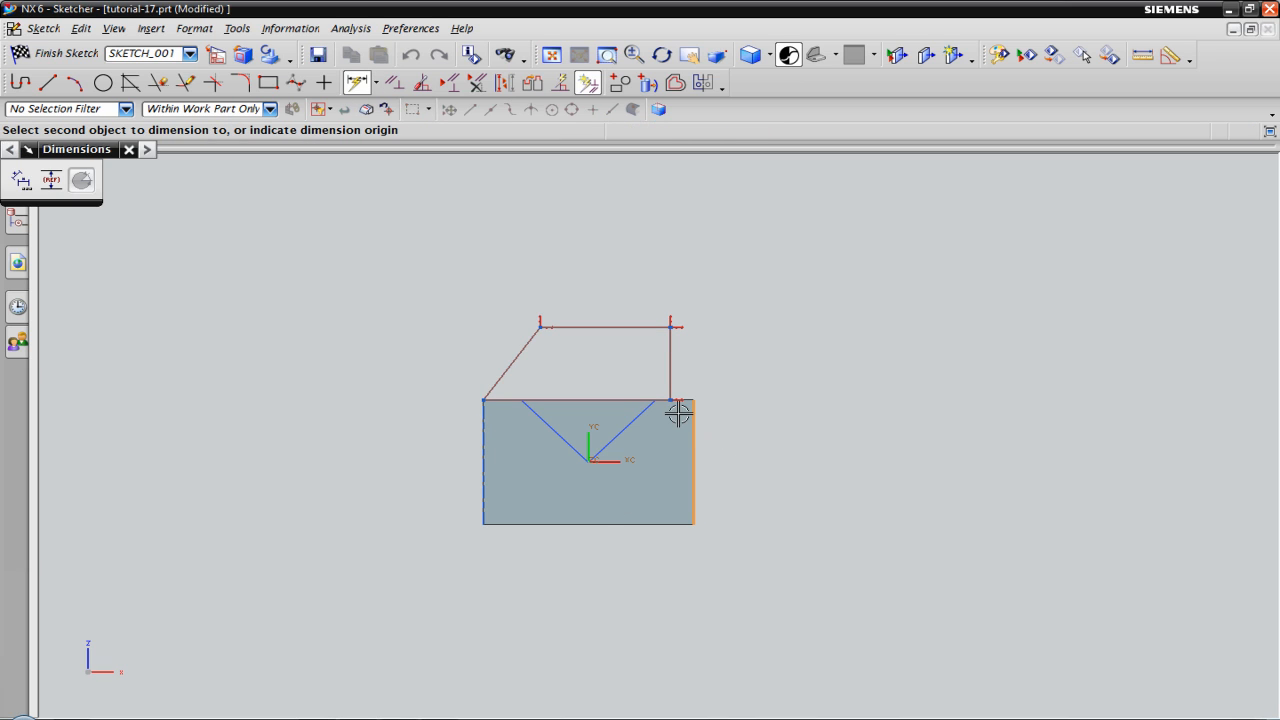
{"action": "left_click", "coordinate": [670, 366]}
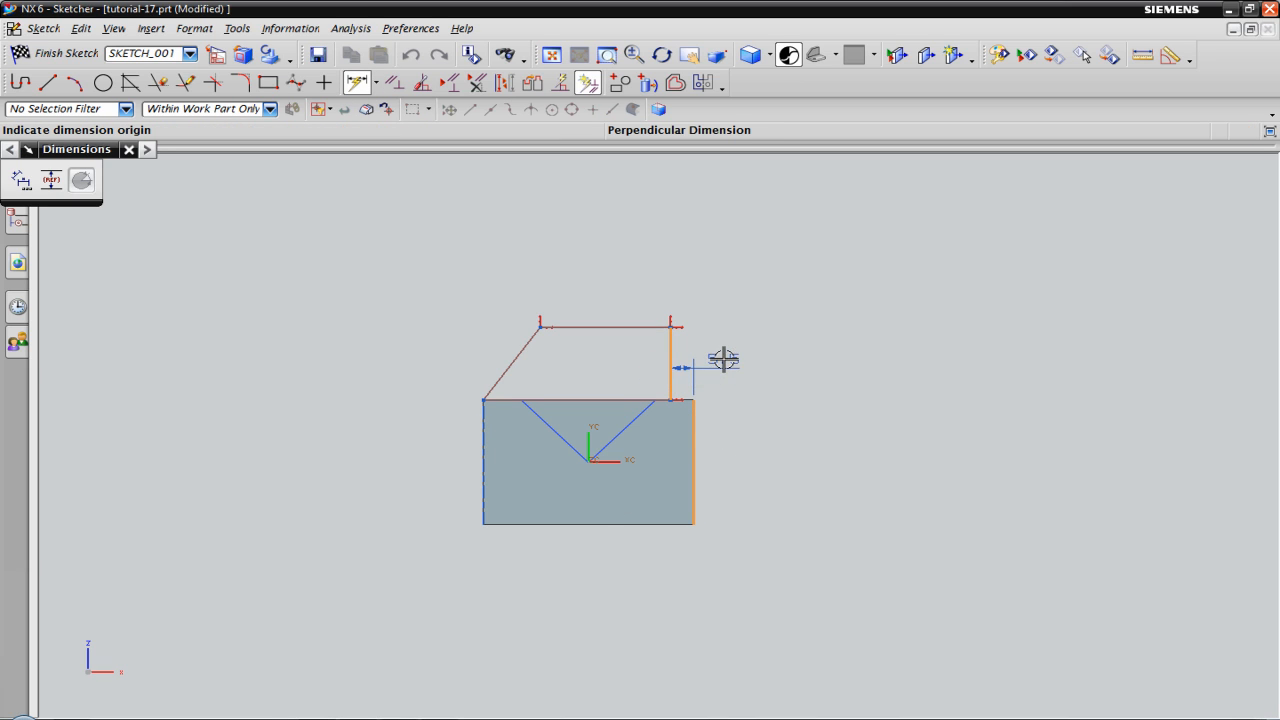
{"action": "left_click", "coordinate": [722, 358]}
{"action": "type", "text": "12"}
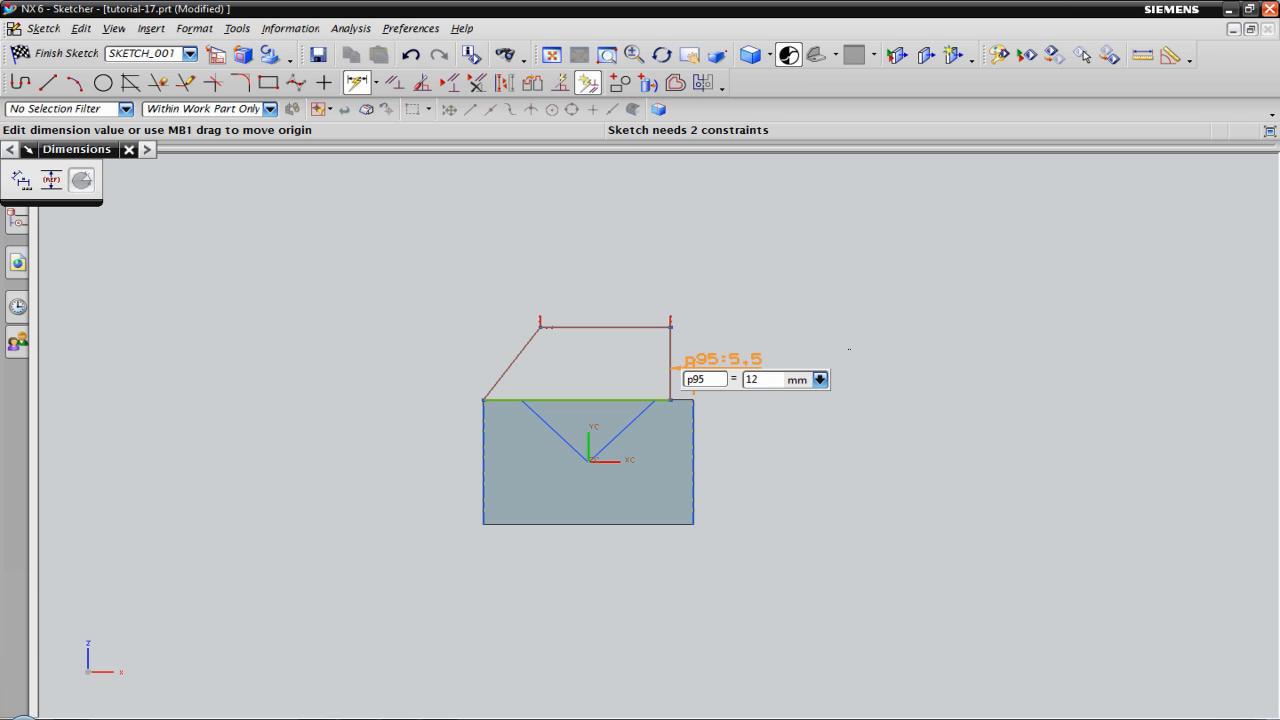
{"action": "key", "text": "Return"}
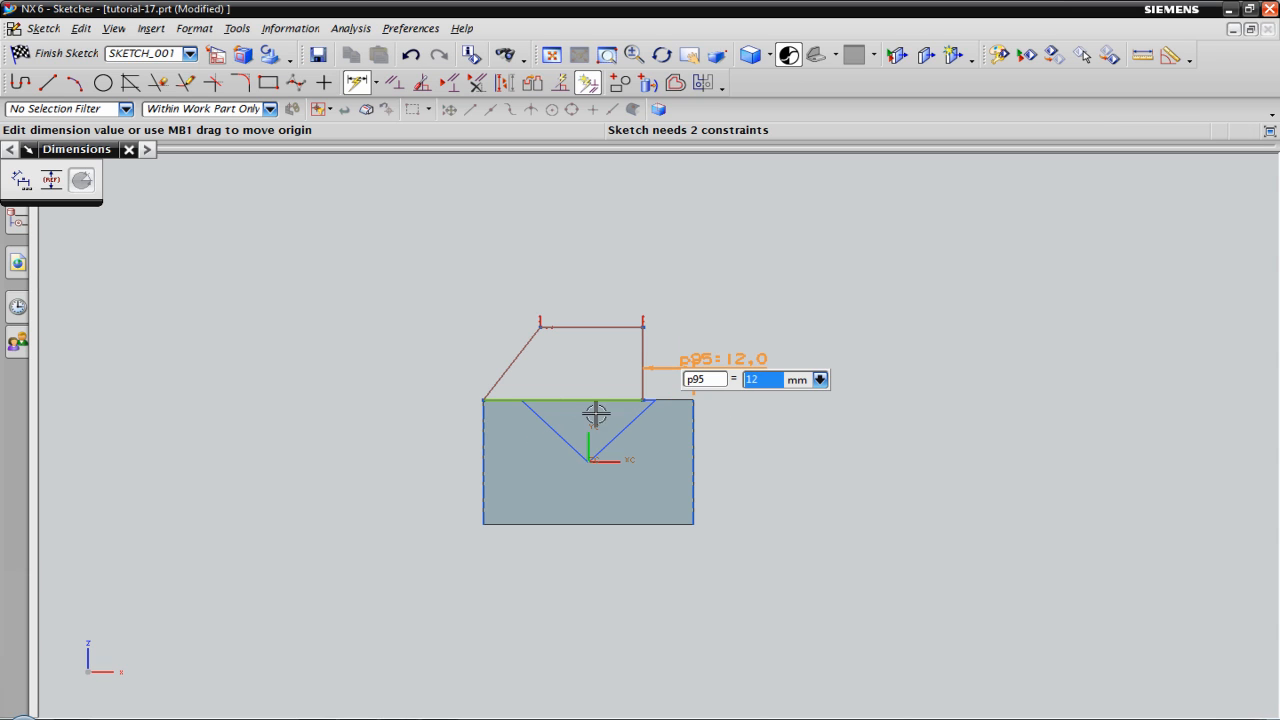
Step: Dimension the outline's top horizontal line 24 mm and finish the sketch
{"action": "left_click", "coordinate": [586, 326]}
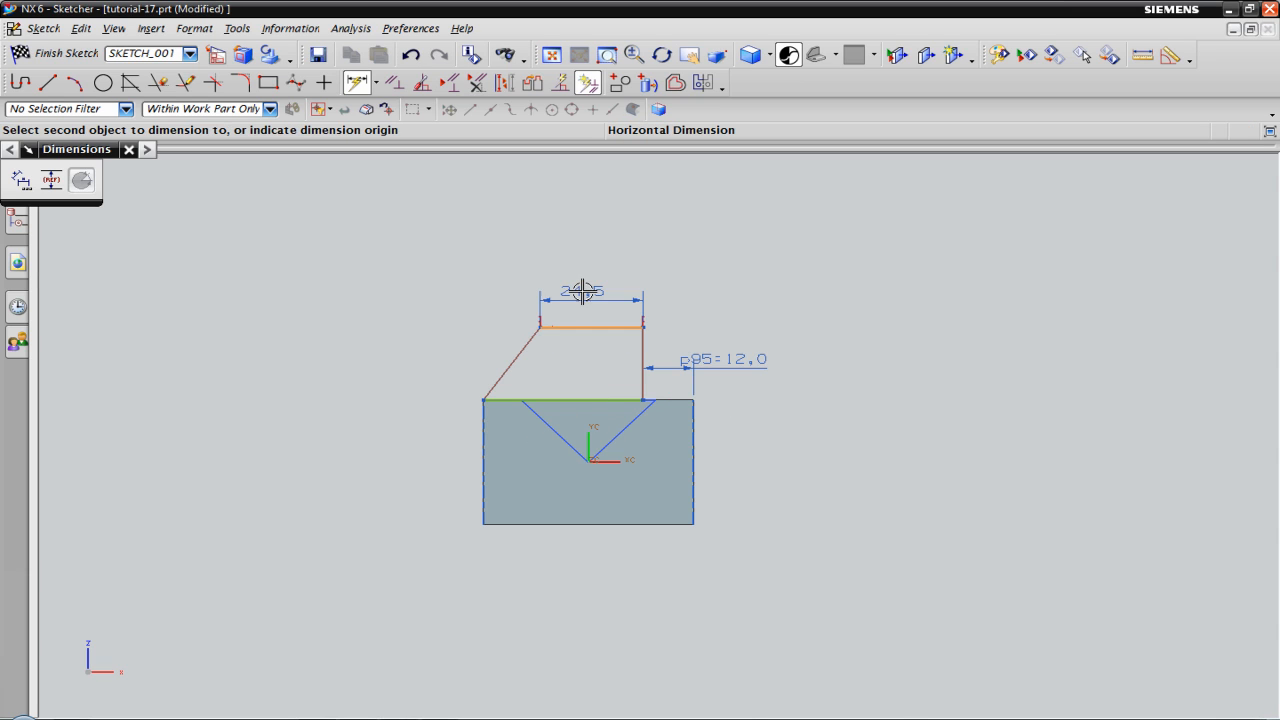
{"action": "left_click", "coordinate": [648, 260]}
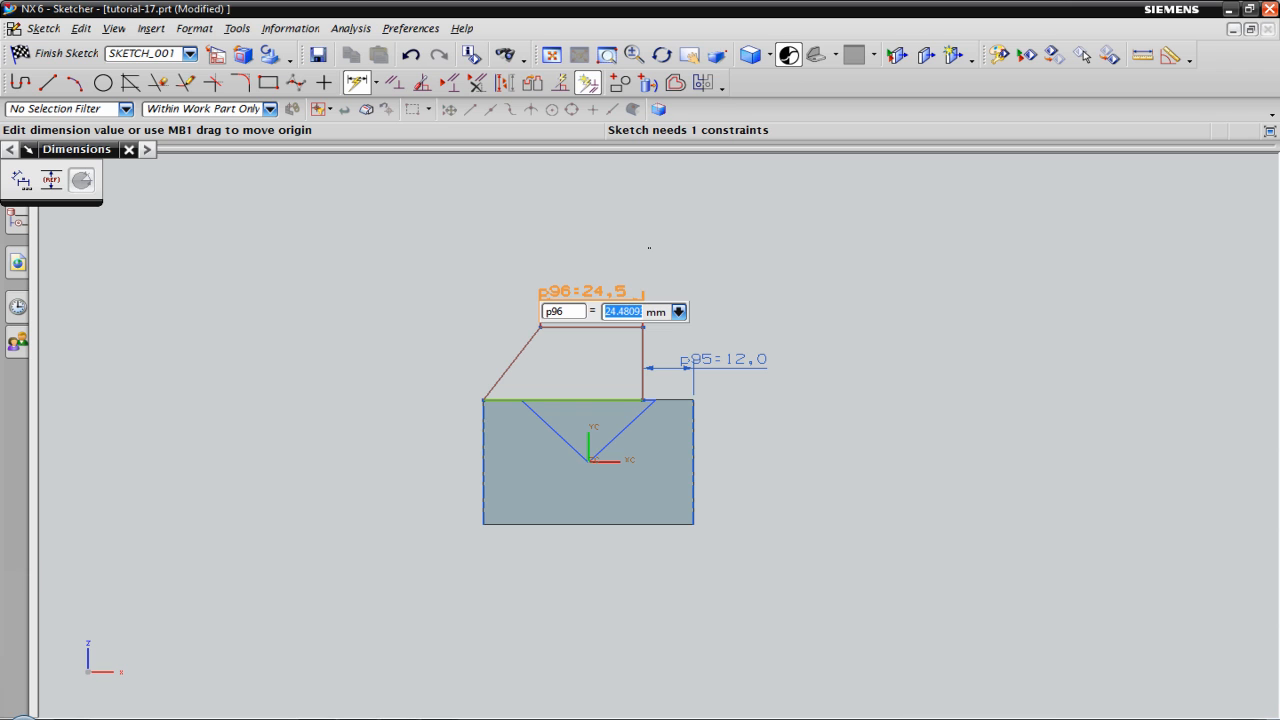
{"action": "key", "text": "Return"}
{"action": "key", "text": "Escape"}
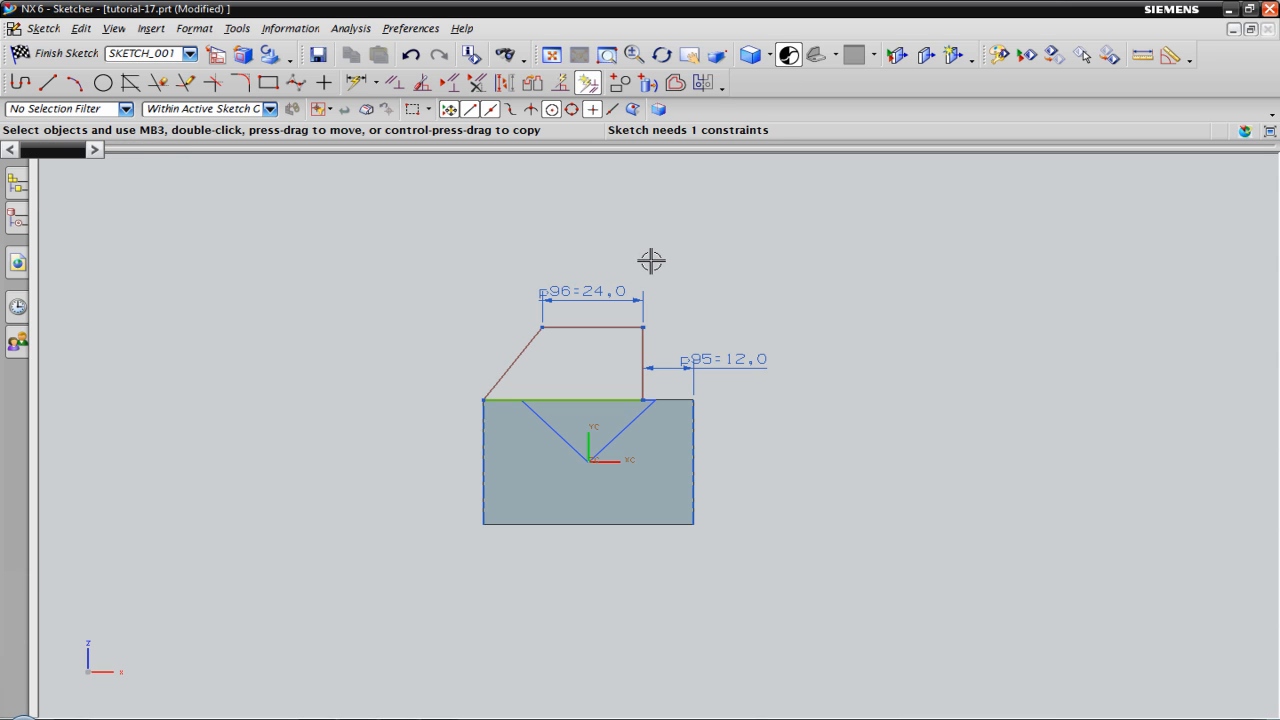
{"action": "left_click", "coordinate": [55, 54]}
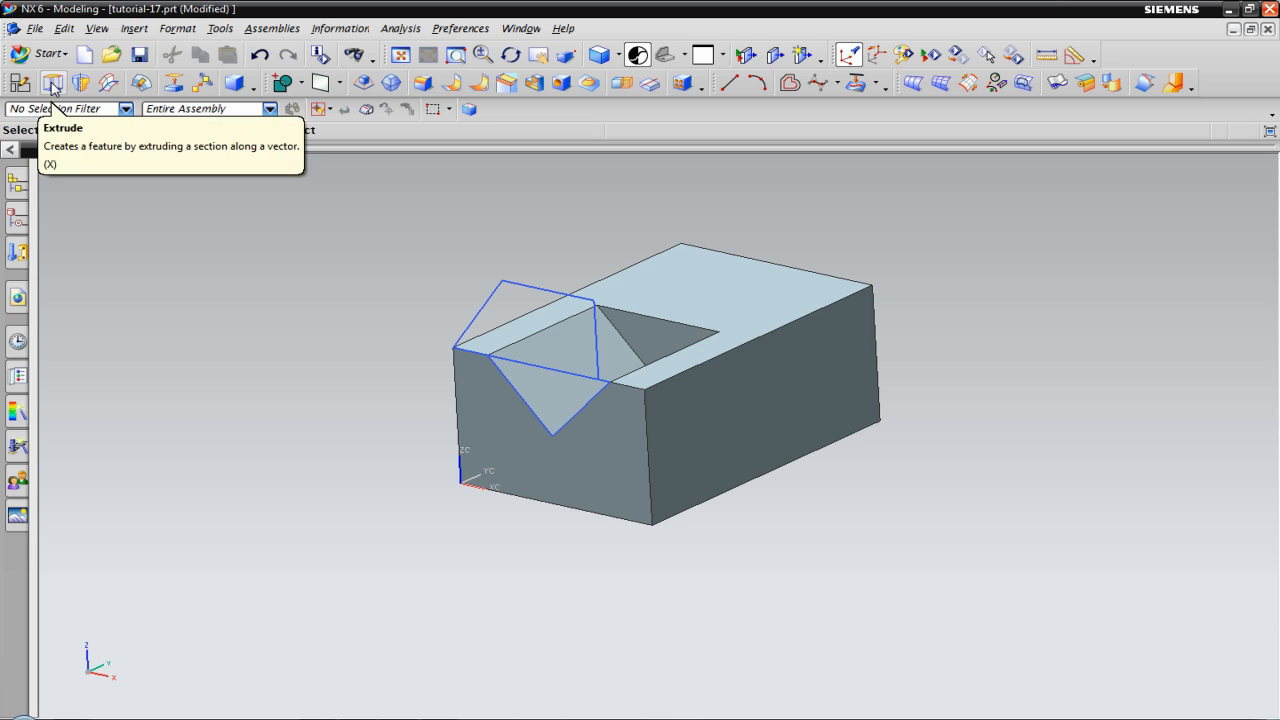
Step: Set up an Extrude of the four-sided outline, reversed along the block's length, with start distance 75 mm and end distance 51 mm
{"action": "left_click", "coordinate": [53, 84]}
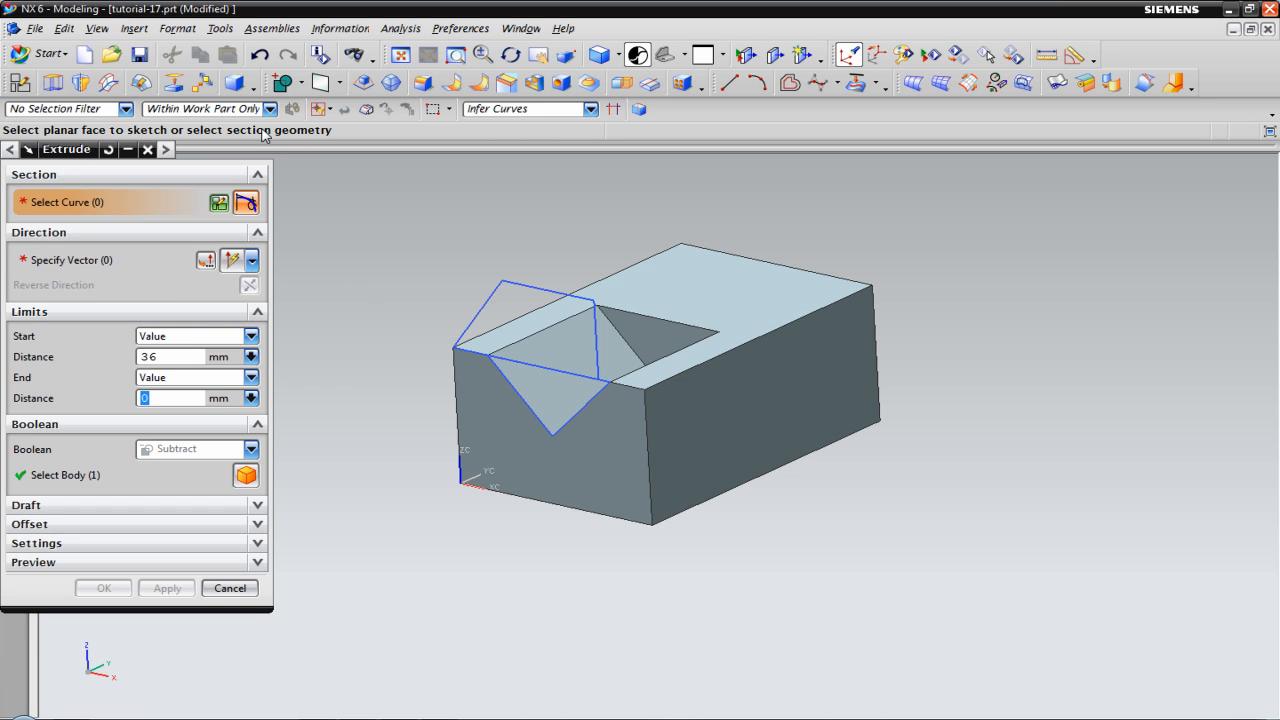
{"action": "left_click", "coordinate": [531, 285]}
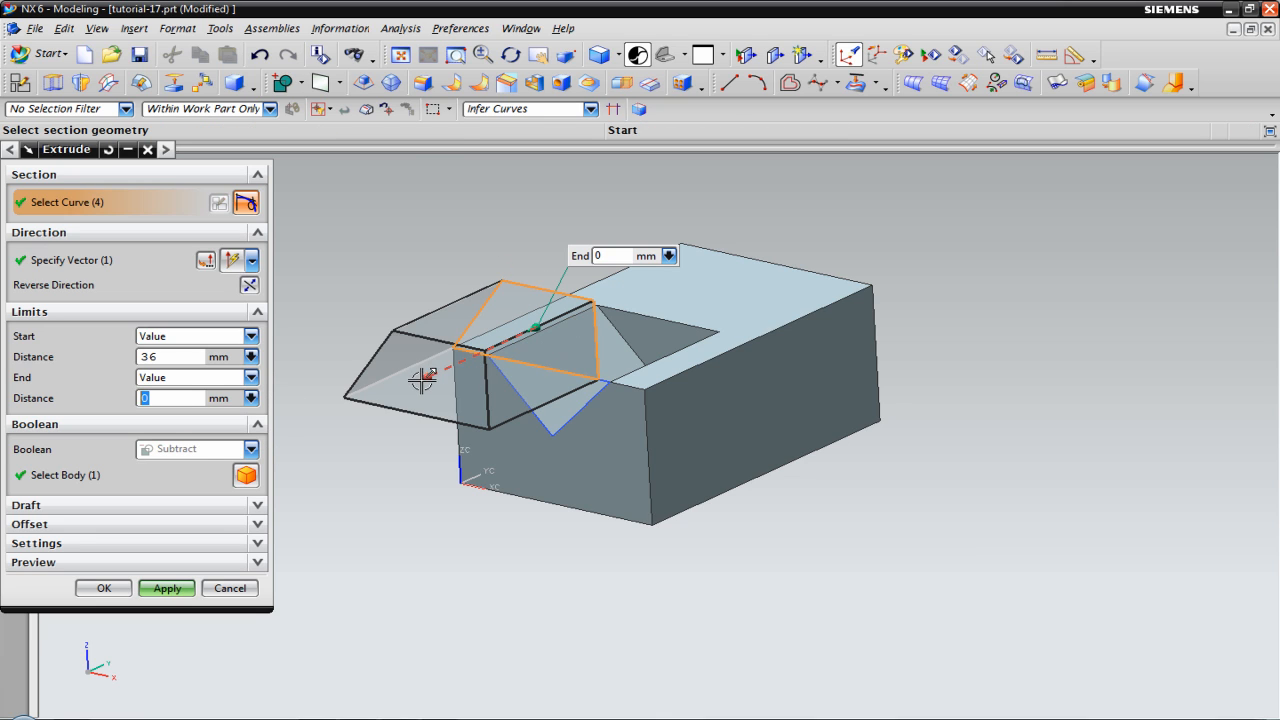
{"action": "left_click_drag", "start_coordinate": [422, 380], "coordinate": [371, 409]}
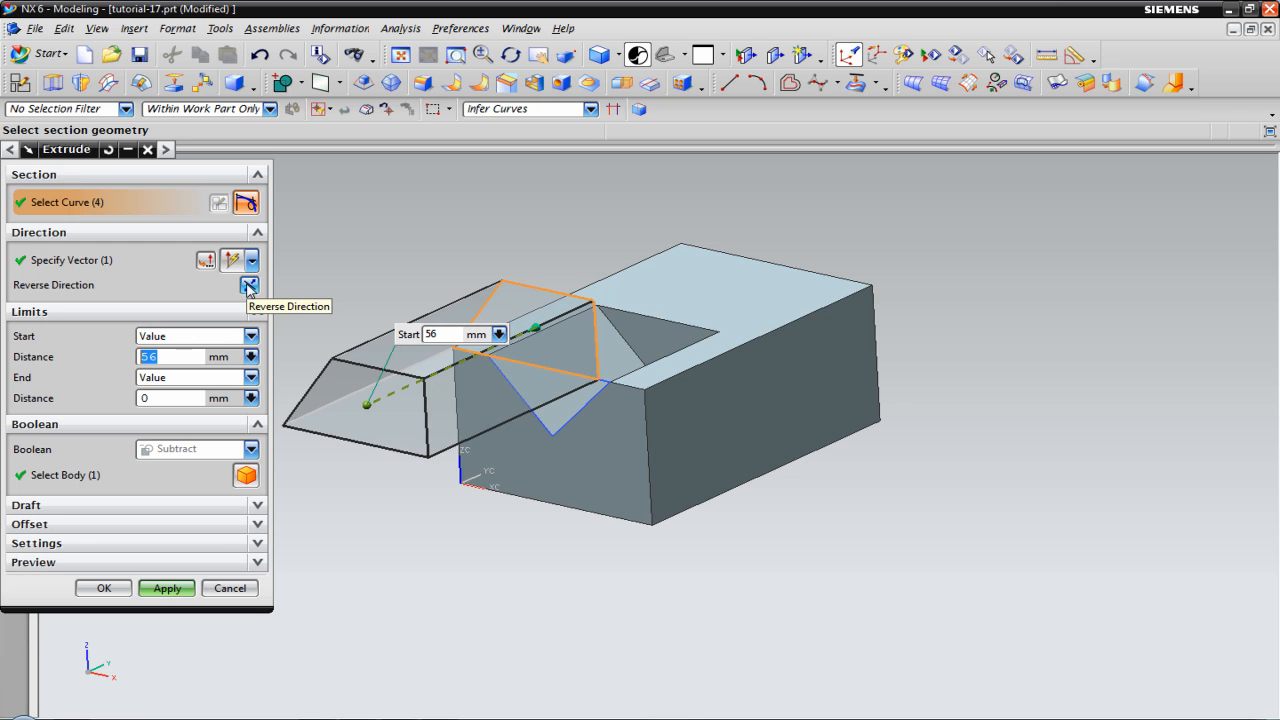
{"action": "left_click", "coordinate": [249, 286]}
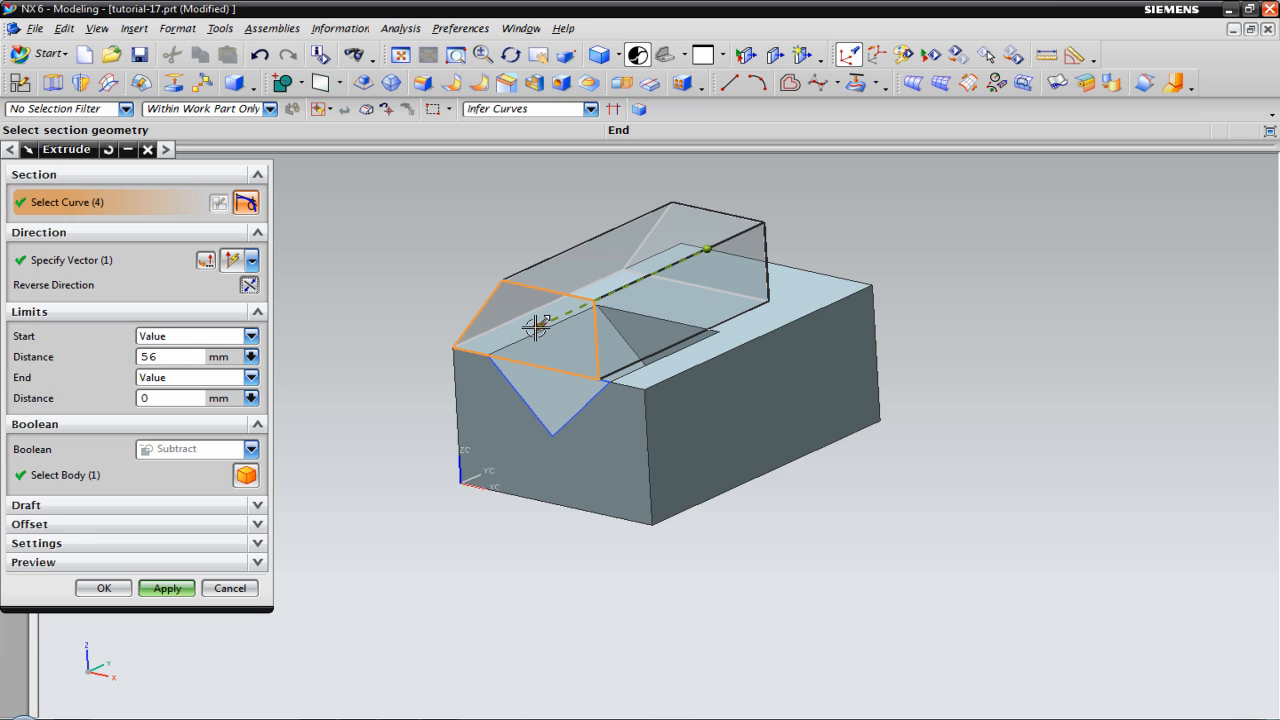
{"action": "left_click_drag", "start_coordinate": [534, 323], "coordinate": [634, 284]}
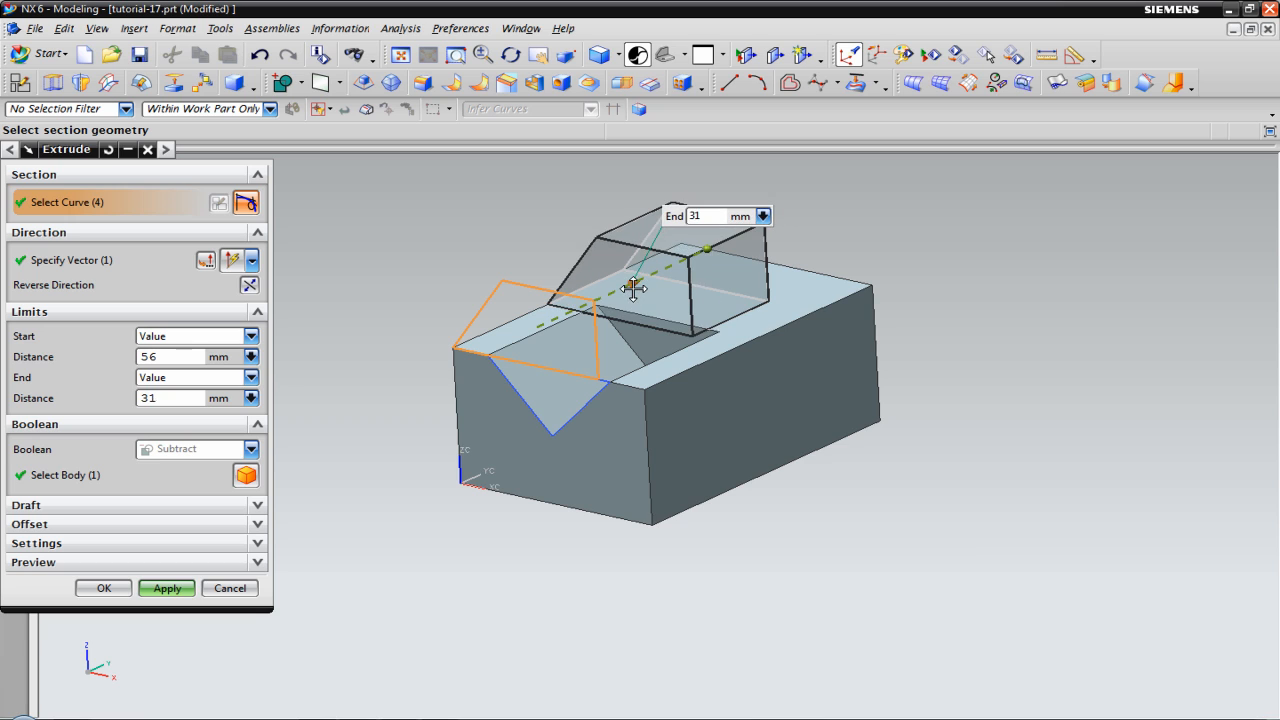
{"action": "left_click_drag", "start_coordinate": [762, 214], "coordinate": [725, 241]}
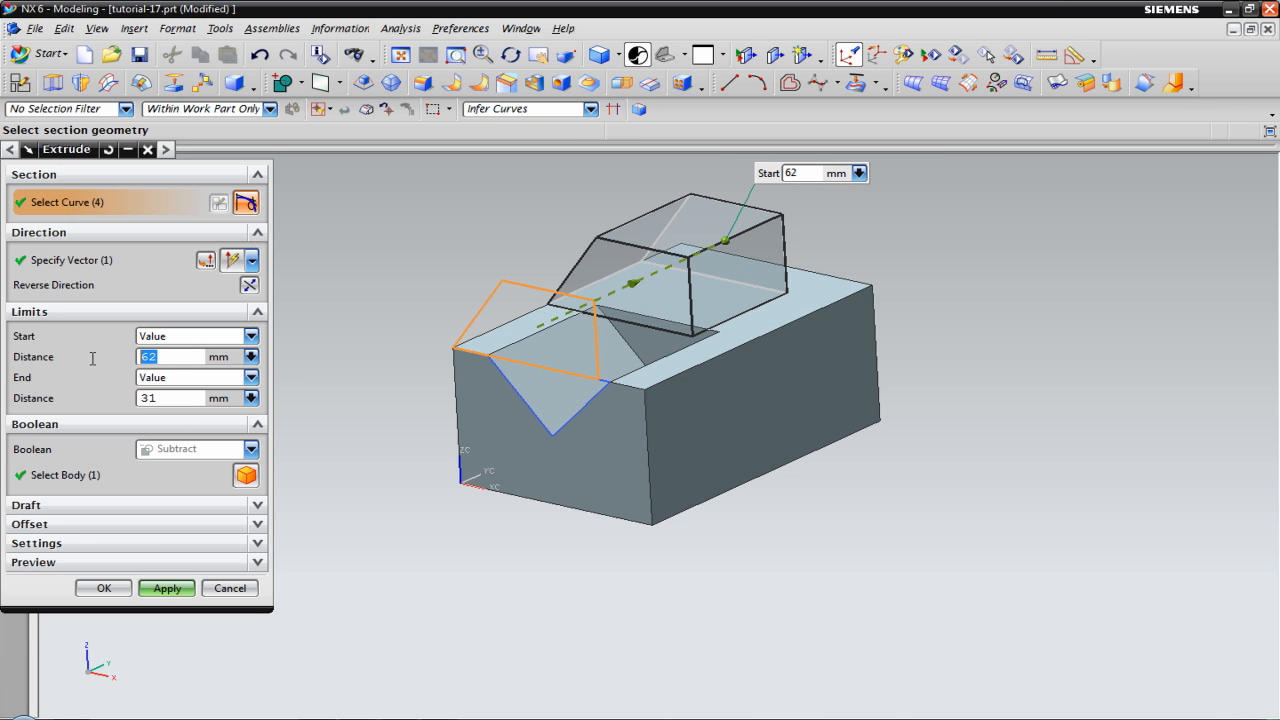
{"action": "type", "text": "75"}
{"action": "left_click", "coordinate": [167, 398]}
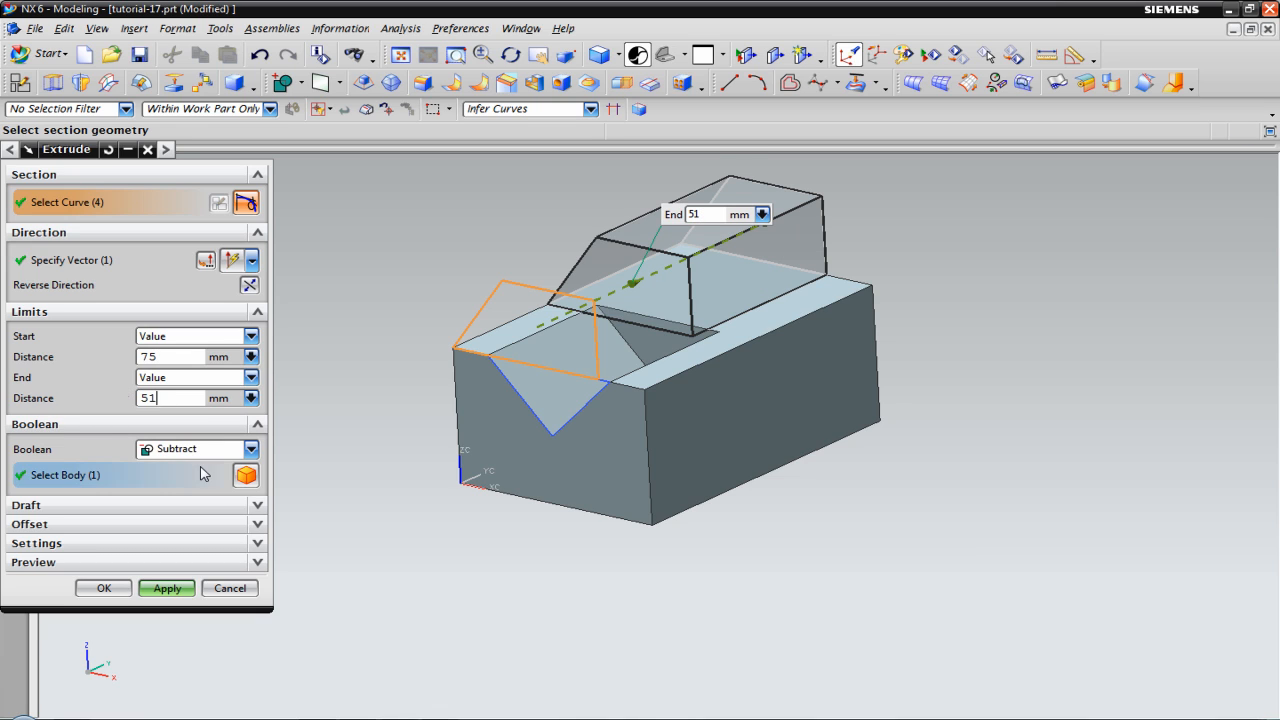
Step: Unite the extrusion with the existing block and complete the Extrude feature
{"action": "left_click", "coordinate": [222, 455]}
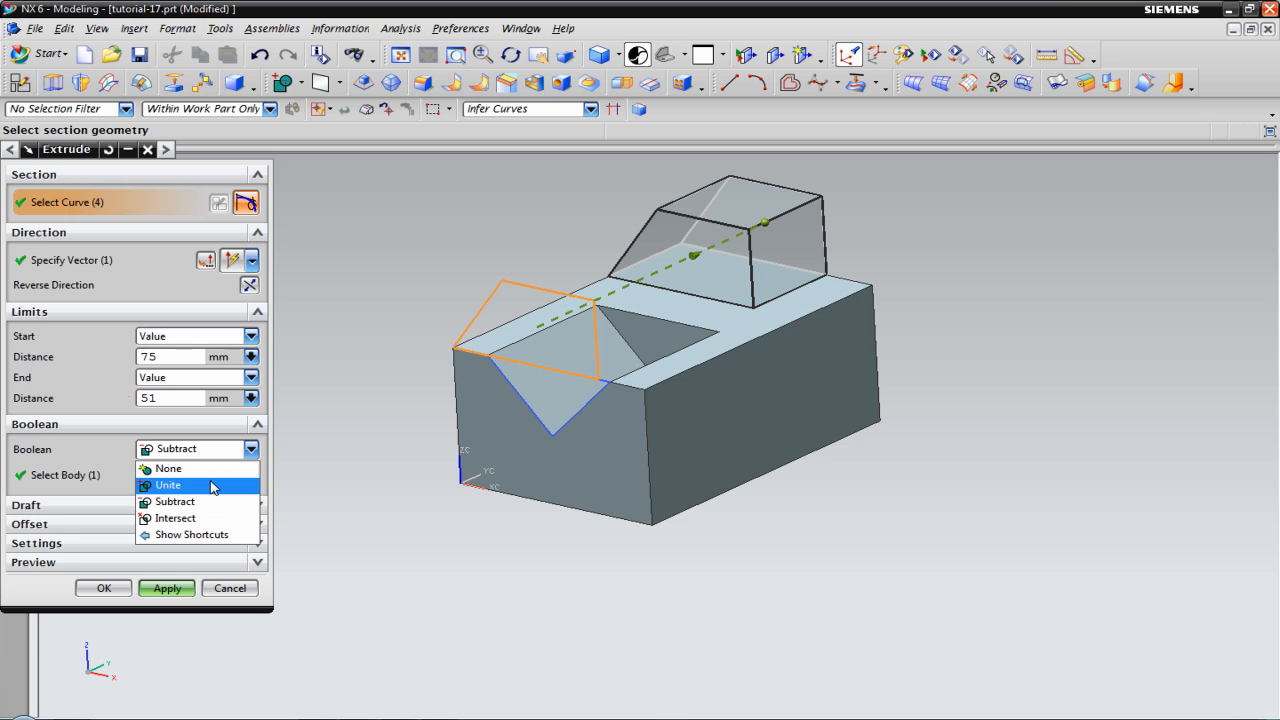
{"action": "left_click", "coordinate": [212, 487]}
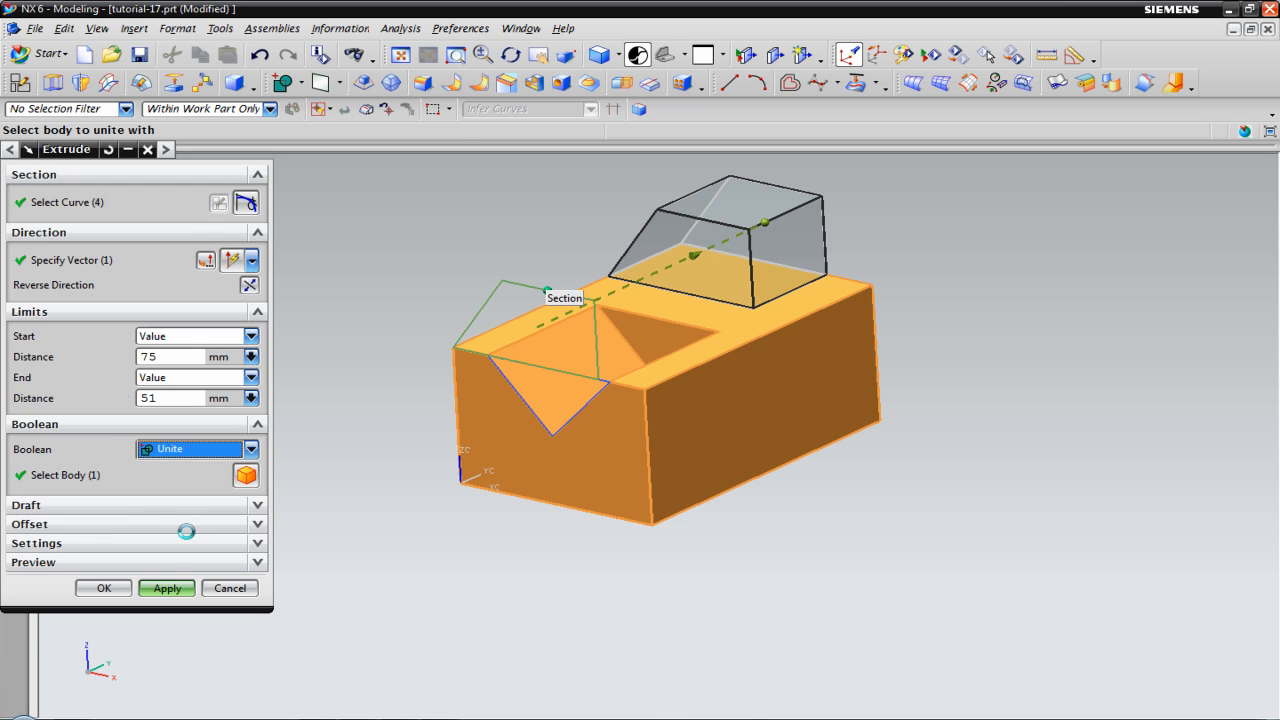
{"action": "left_click", "coordinate": [152, 593]}
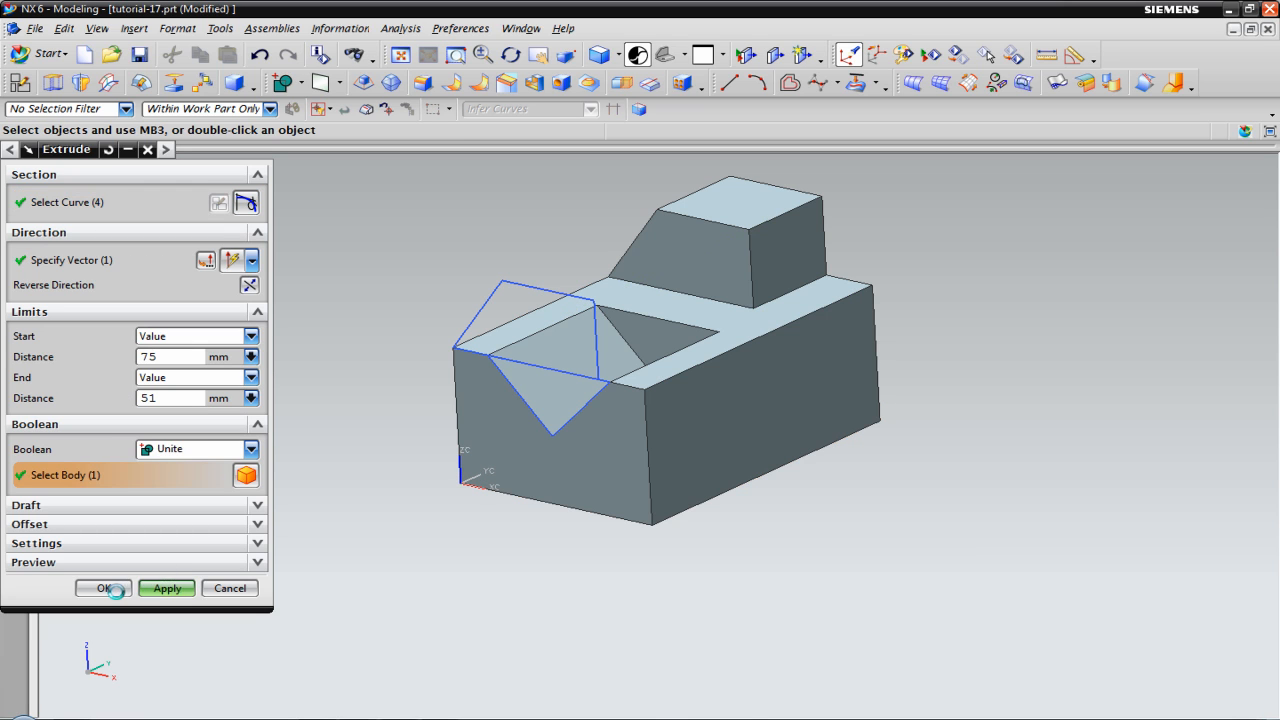
{"action": "left_click", "coordinate": [230, 589]}
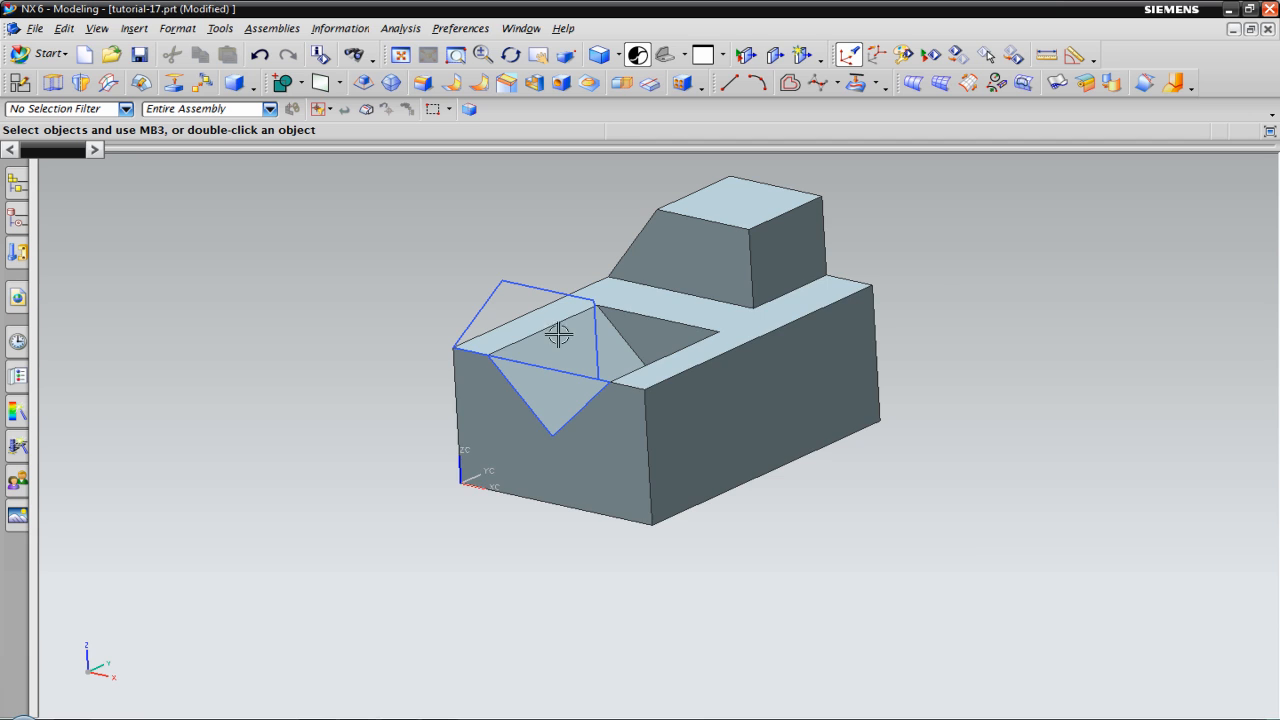
Step: Hide the four-sided outline sketch and the V-profile sketch at the block's front face
{"action": "right_click", "coordinate": [522, 287]}
{"action": "left_click", "coordinate": [545, 295]}
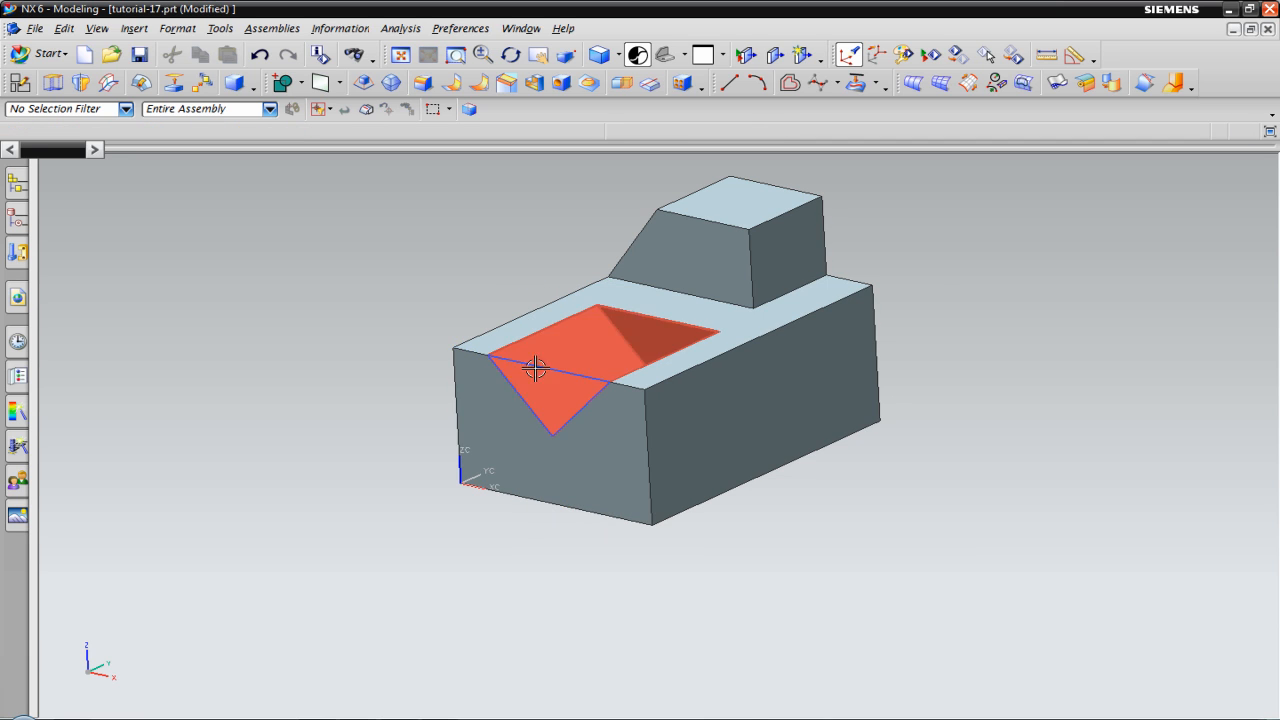
{"action": "right_click", "coordinate": [536, 366]}
{"action": "left_click", "coordinate": [565, 400]}
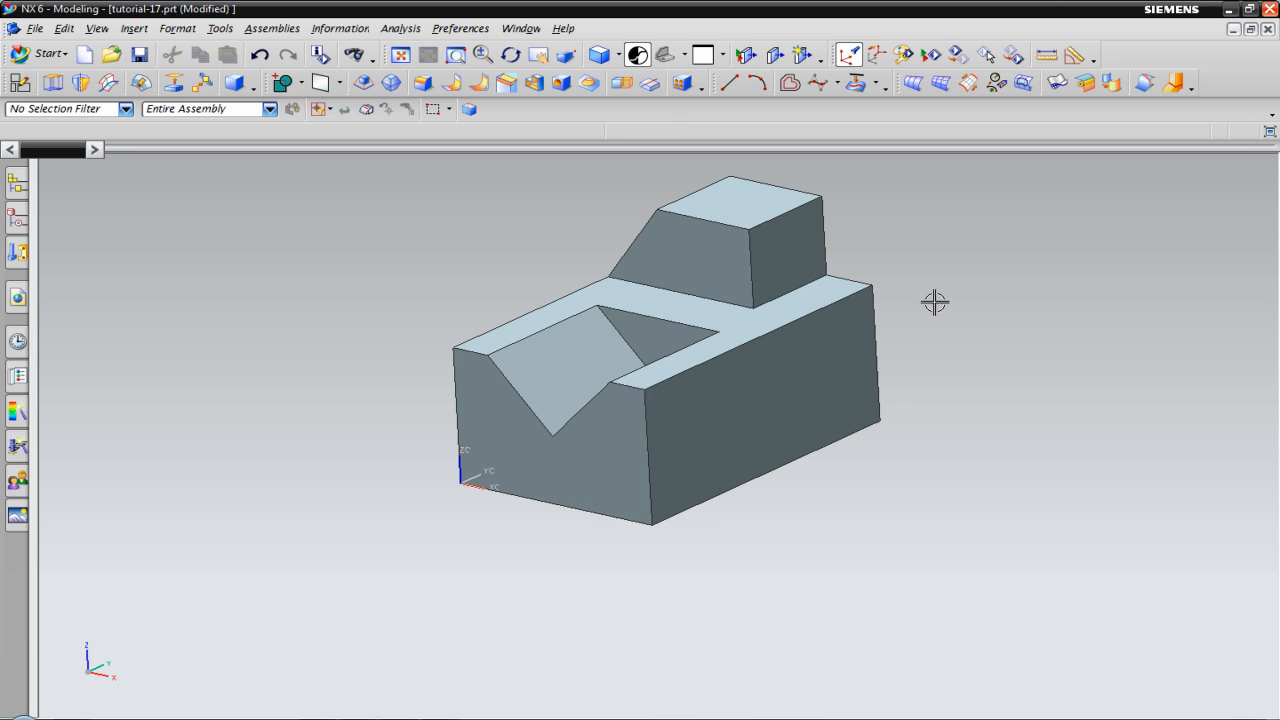
Step: Inspect the finished solid from different angles, check its drawing sheet in Drafting, and return to the 3D model in Modeling
{"action": "left_click", "coordinate": [662, 57]}
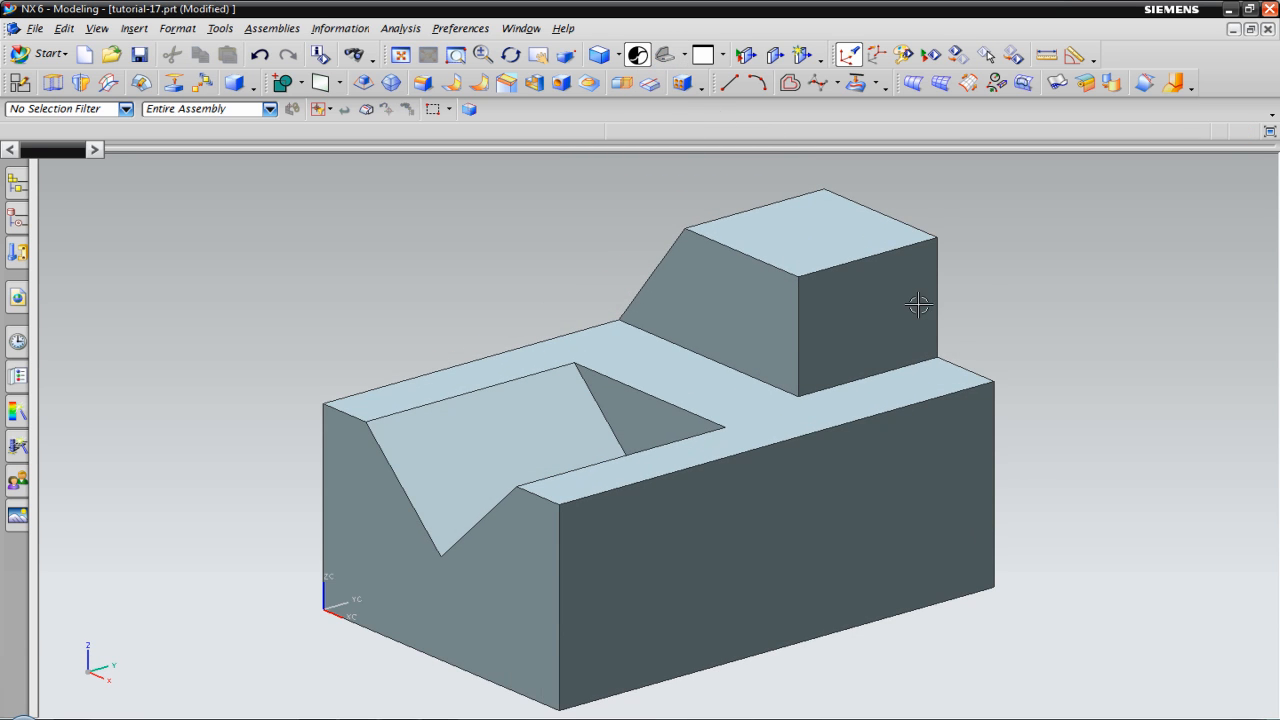
{"action": "middle_click_drag", "start_coordinate": [984, 258], "coordinate": [1034, 266]}
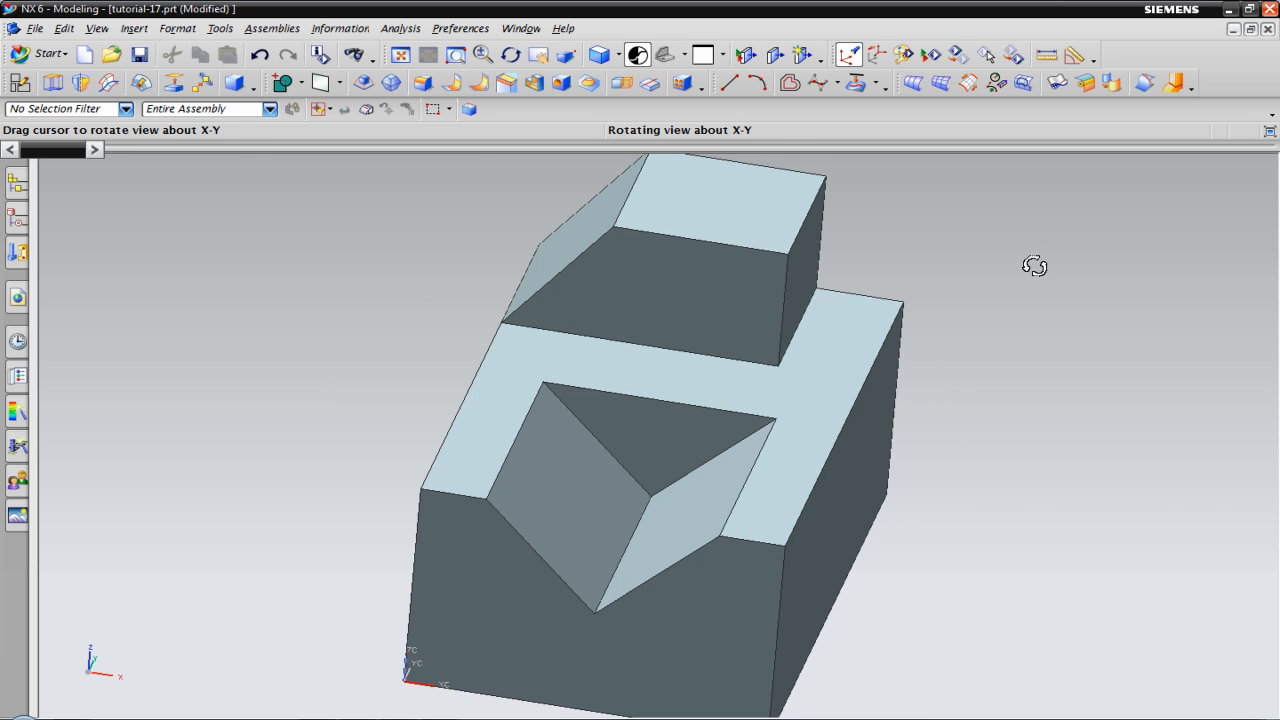
{"action": "left_click", "coordinate": [42, 53]}
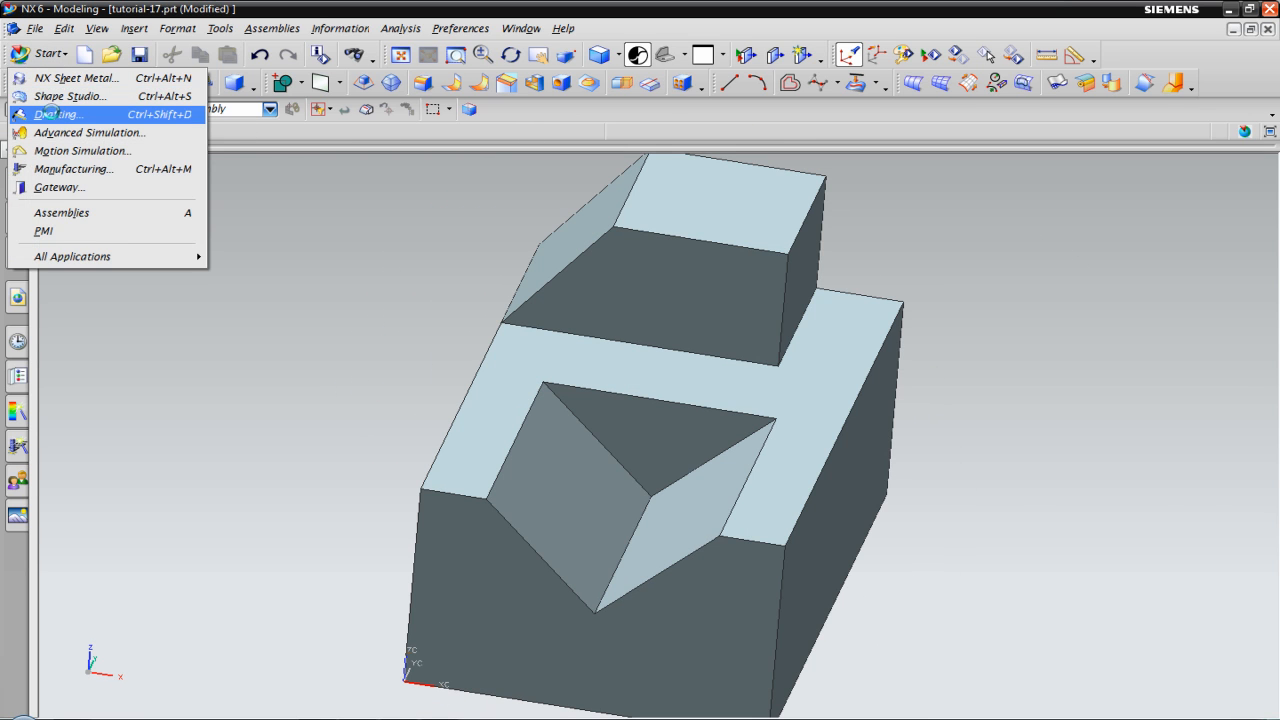
{"action": "left_click", "coordinate": [48, 113]}
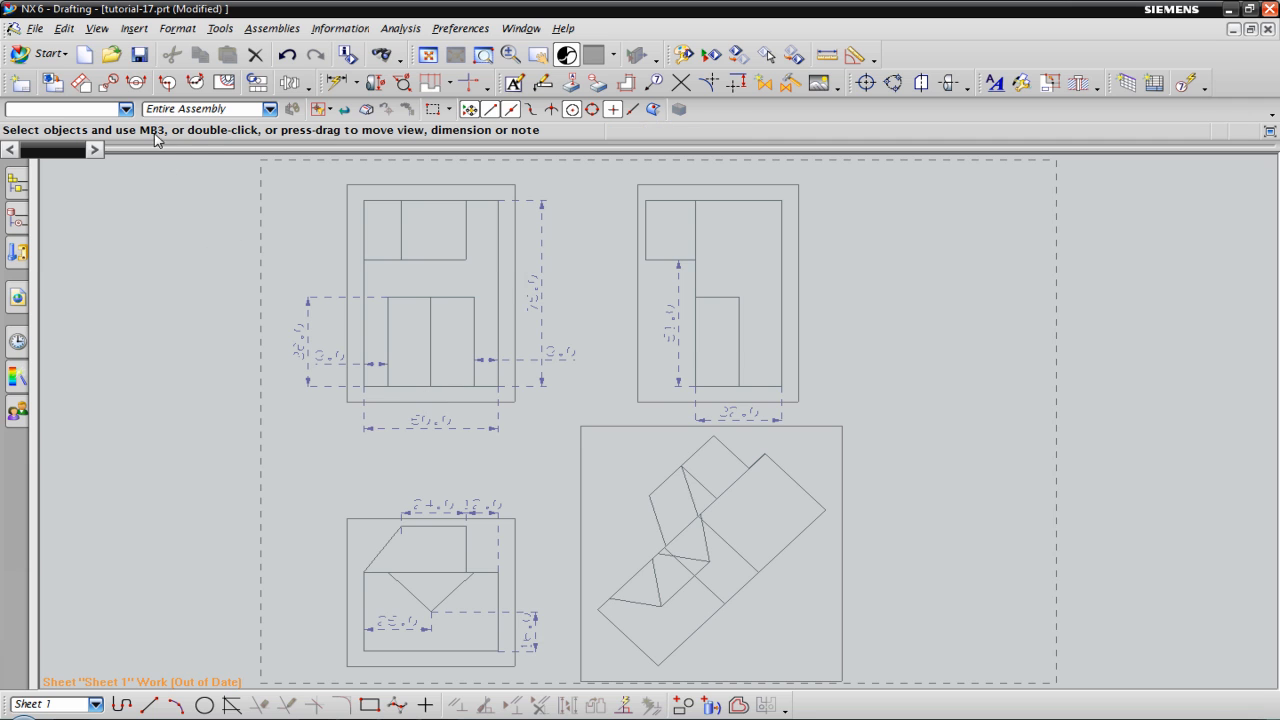
{"action": "left_click", "coordinate": [42, 53]}
{"action": "left_click", "coordinate": [50, 83]}
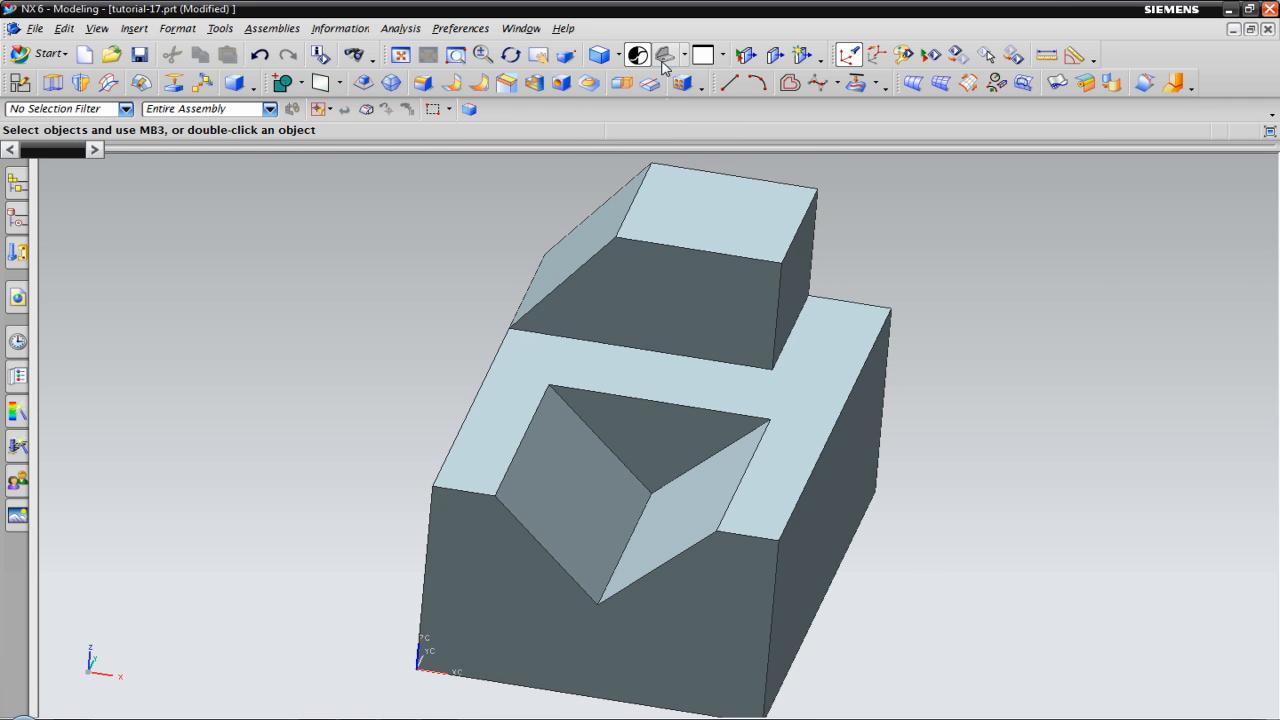
{"action": "left_click", "coordinate": [663, 61]}
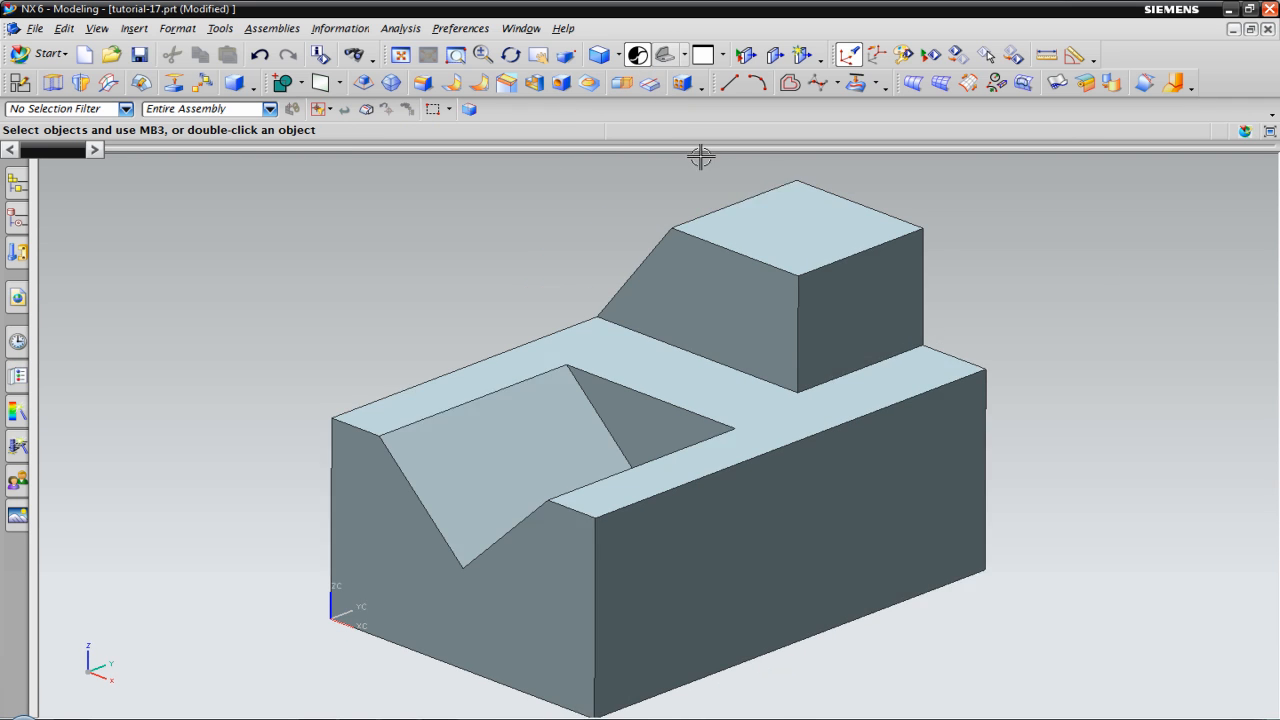